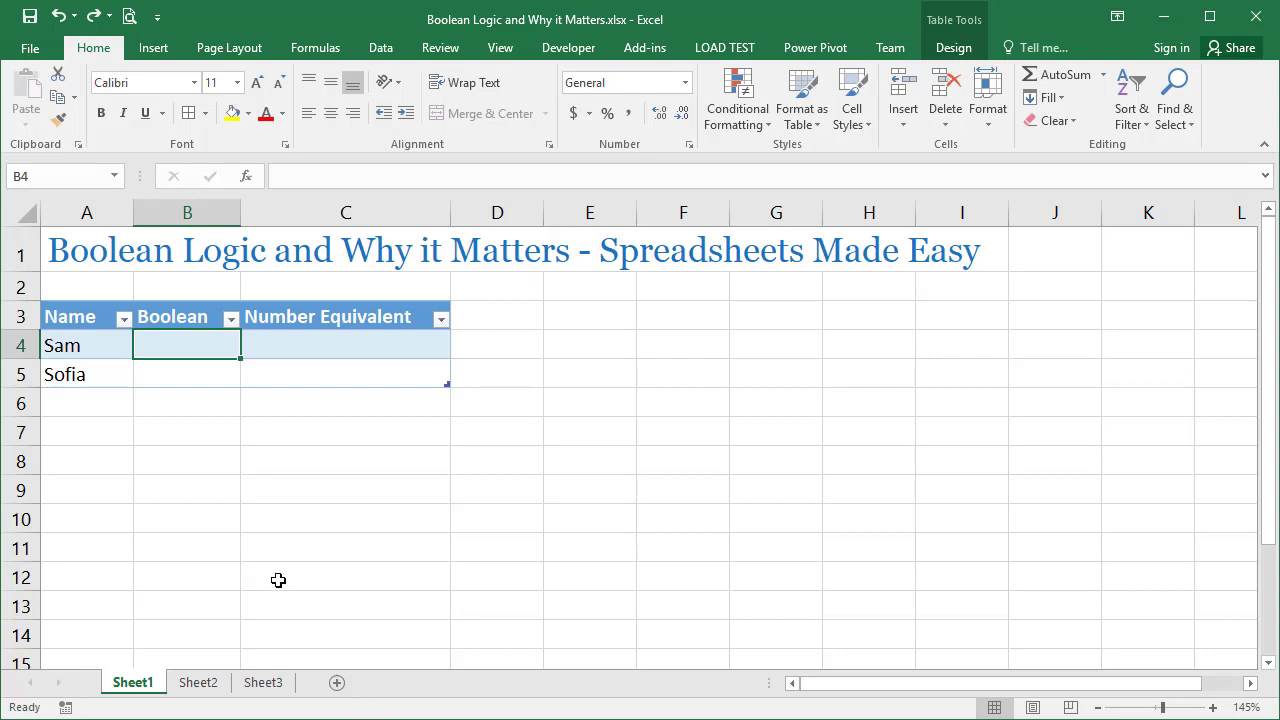
# - Enter =A4="Sam" in B4, then compare the TRUE for Sam and FALSE for Sofia
pyautogui.write('=')
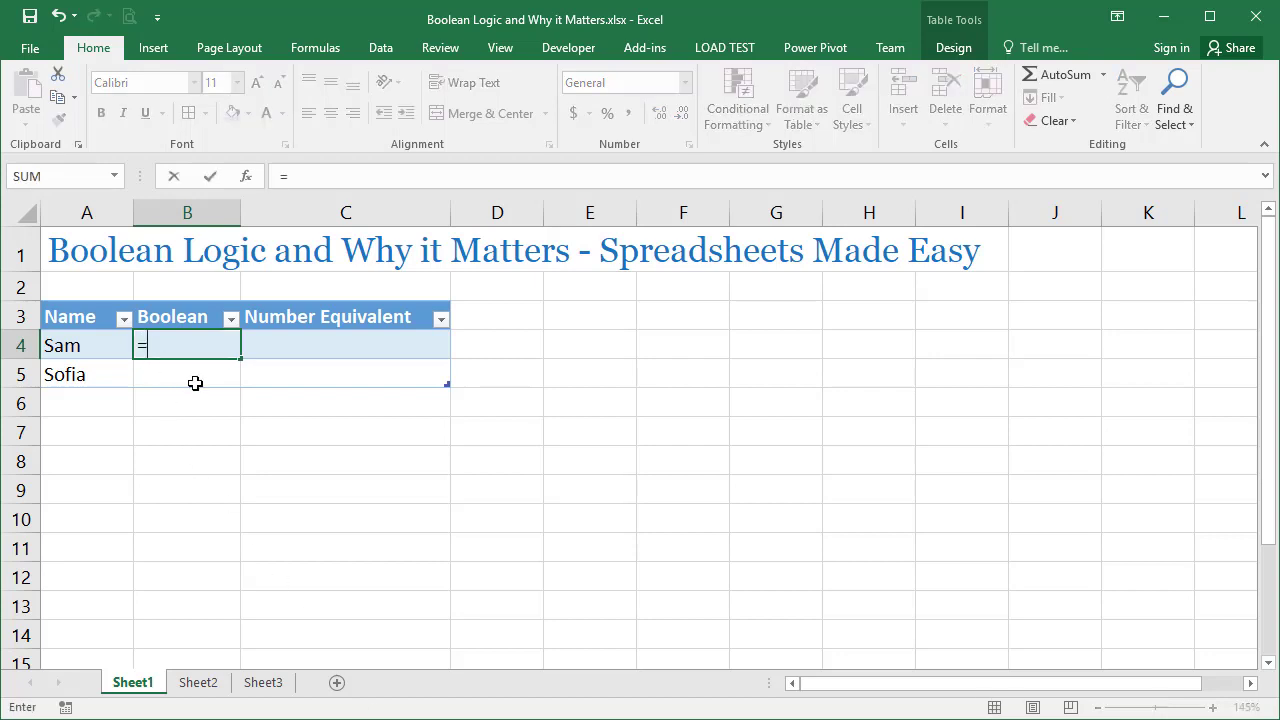
pyautogui.press('Left')
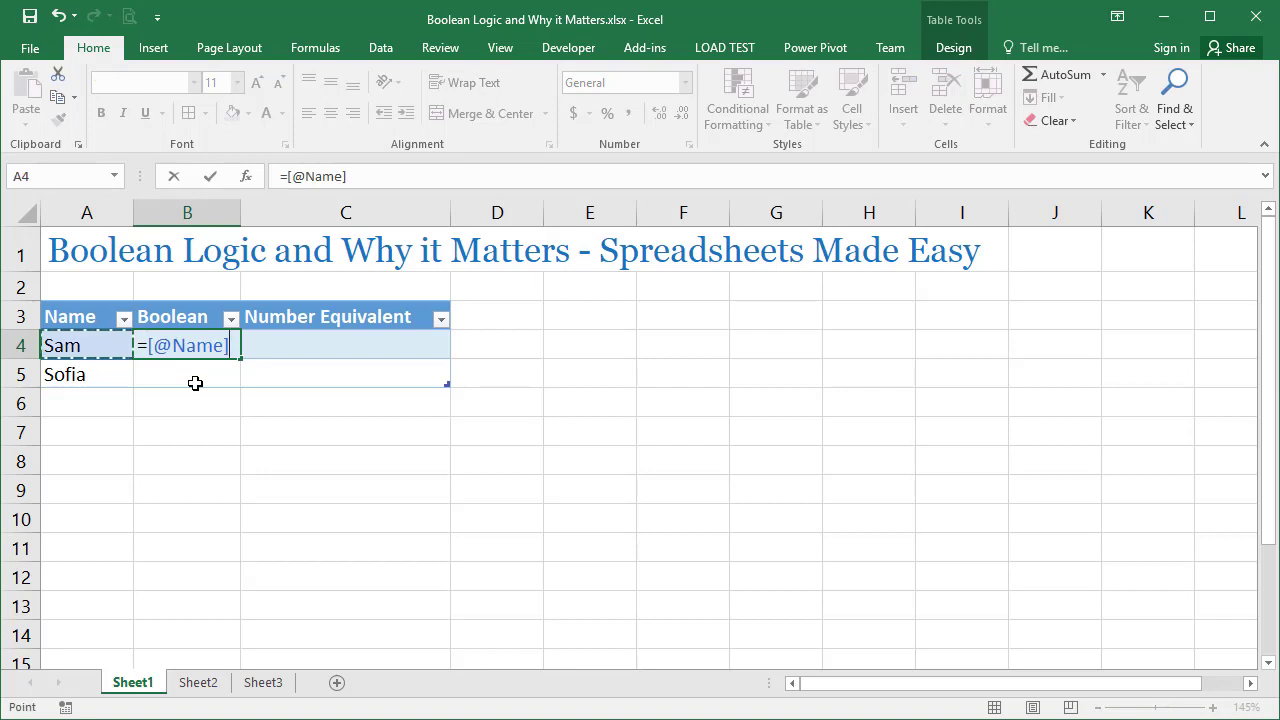
pyautogui.write('="Sam"')
pyautogui.press('Return')
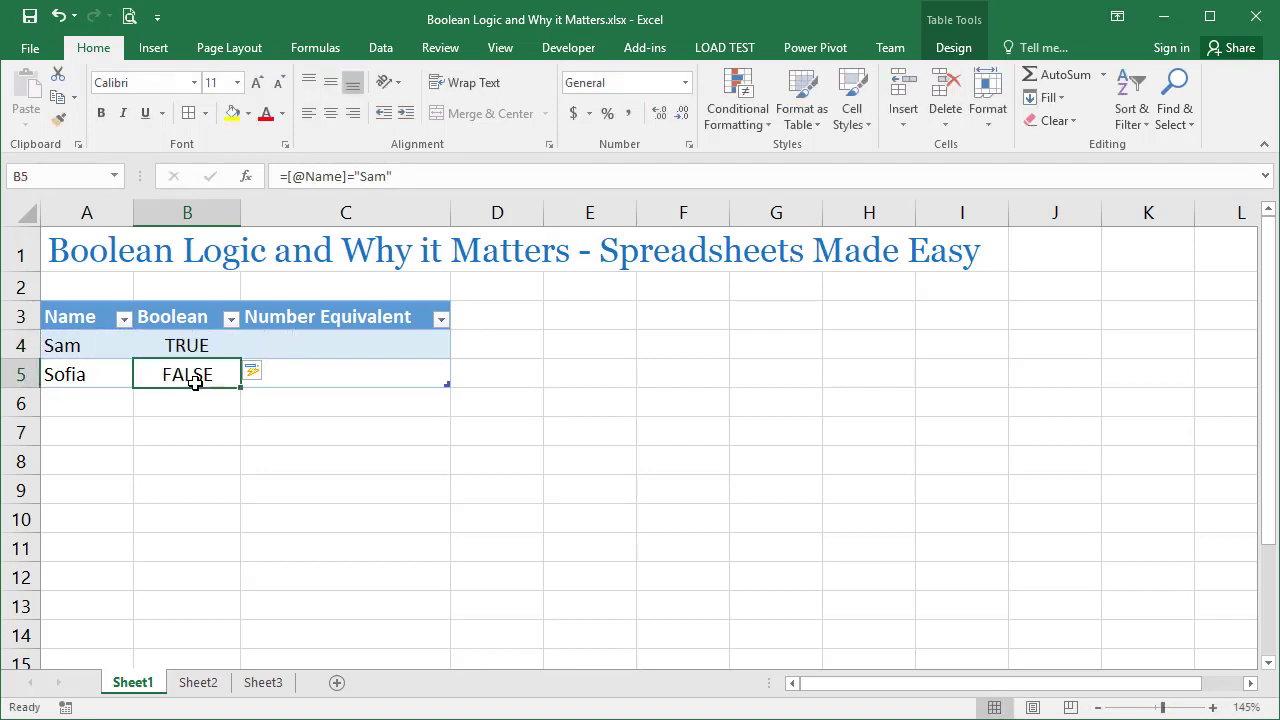
pyautogui.click(106, 340)
pyautogui.click(117, 377)
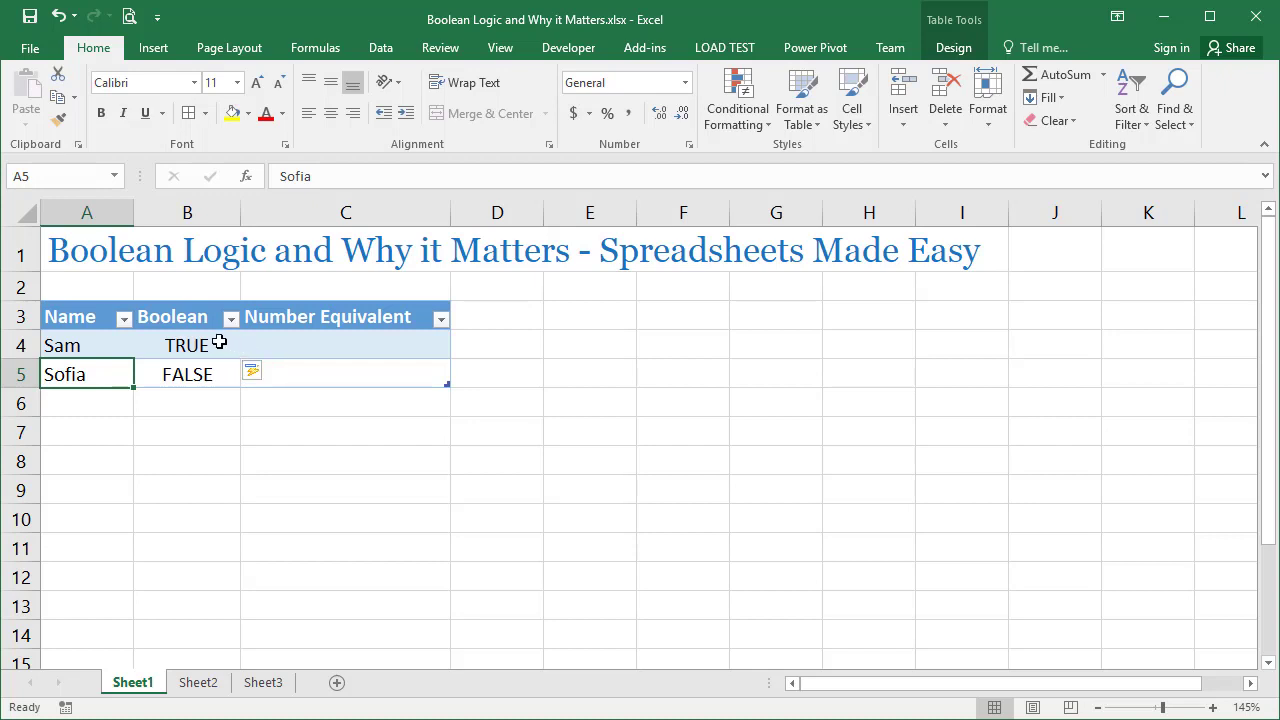
pyautogui.click(290, 342)
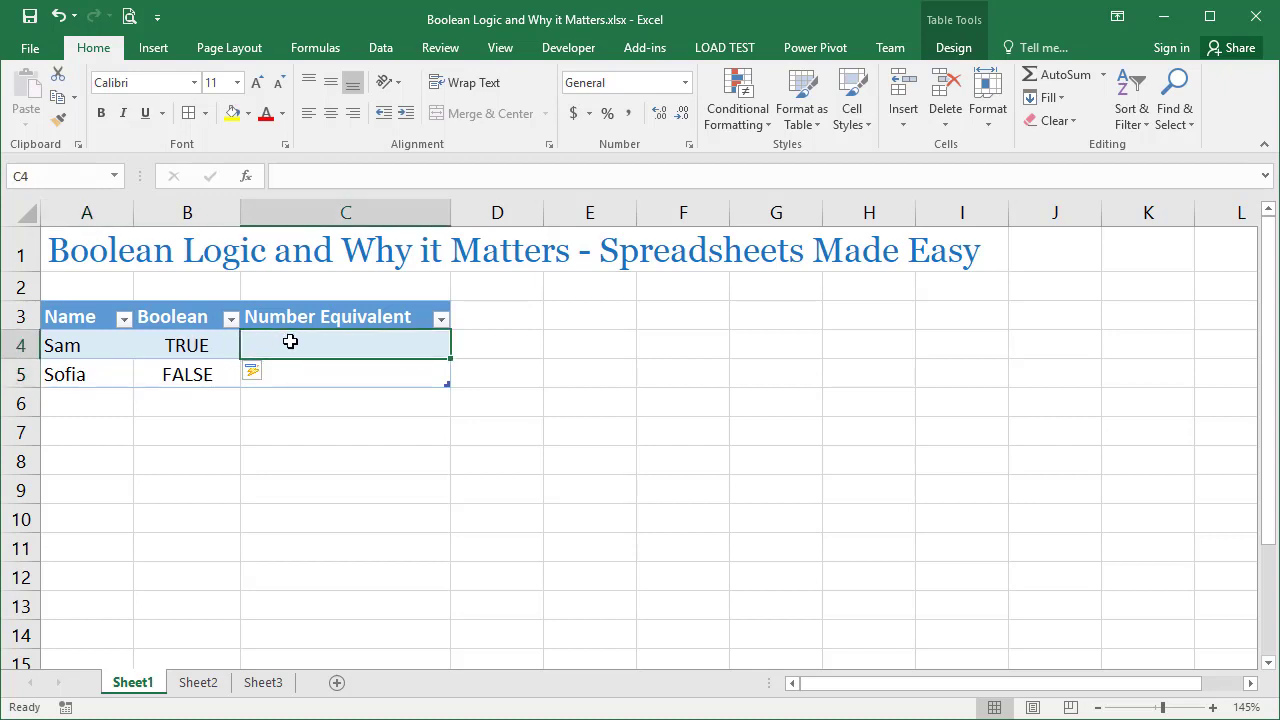
pyautogui.write('=')
pyautogui.press('Left')
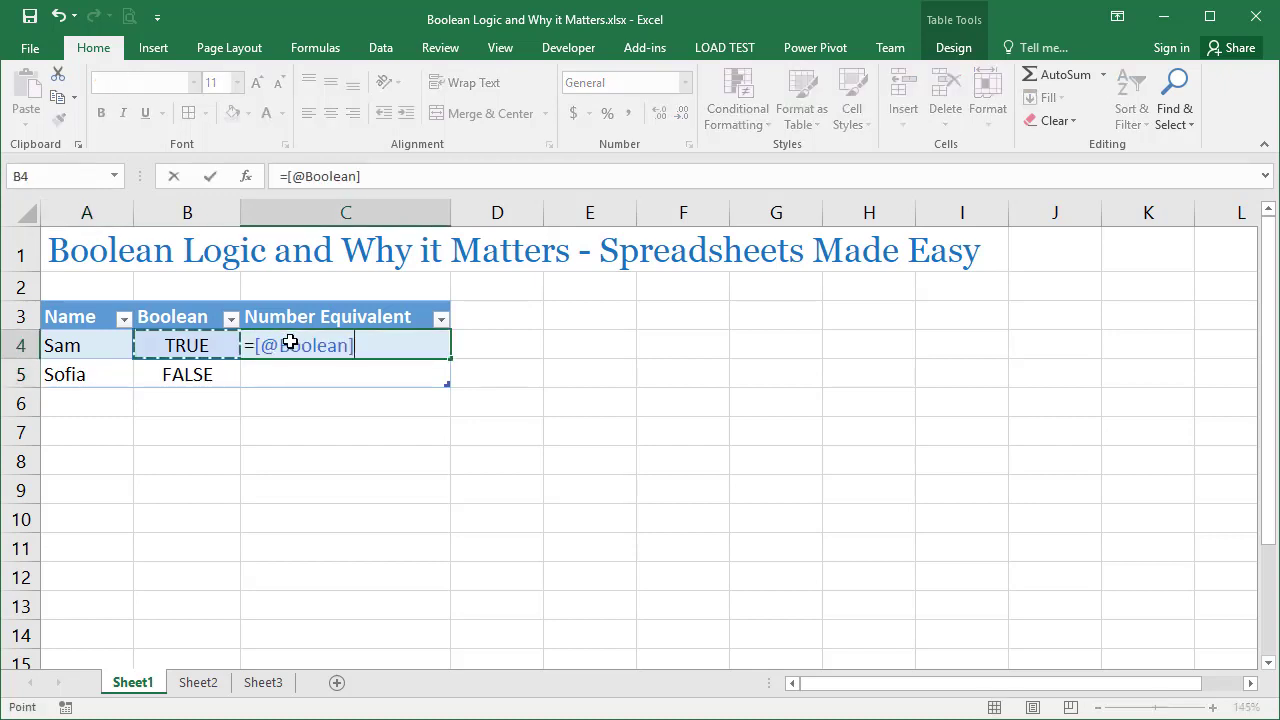
pyautogui.write('+0')
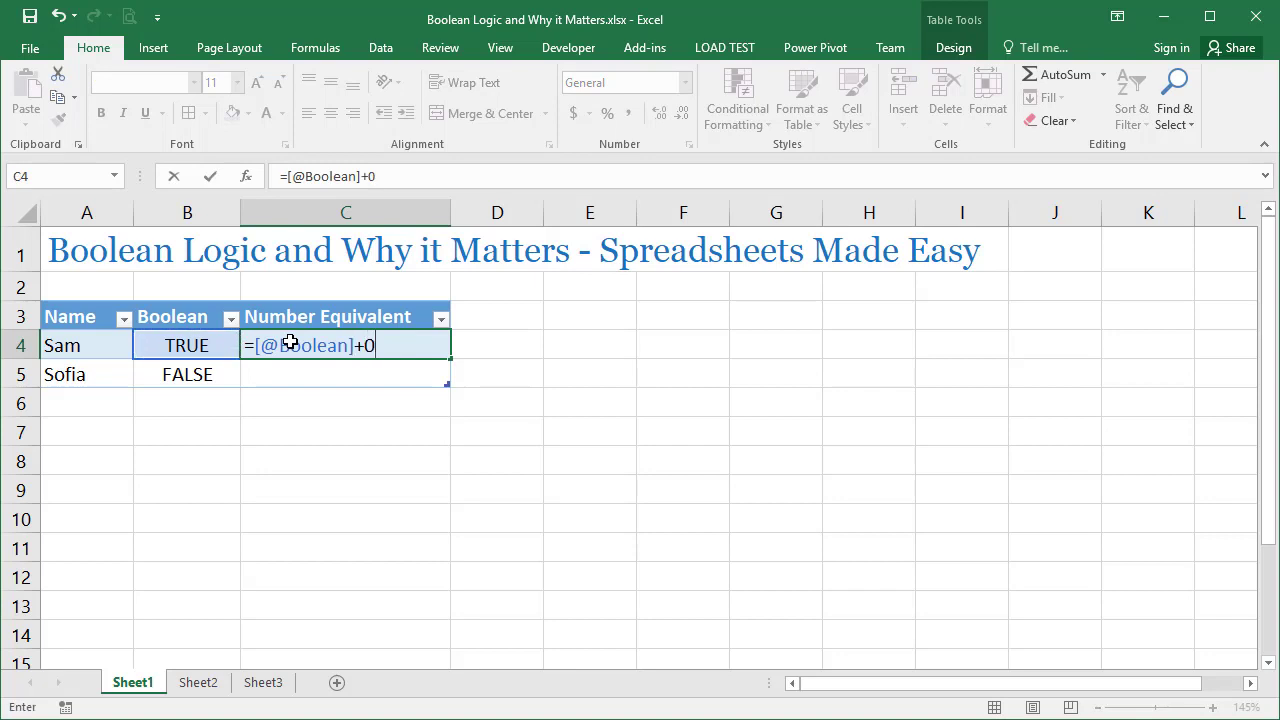
pyautogui.press('Return')
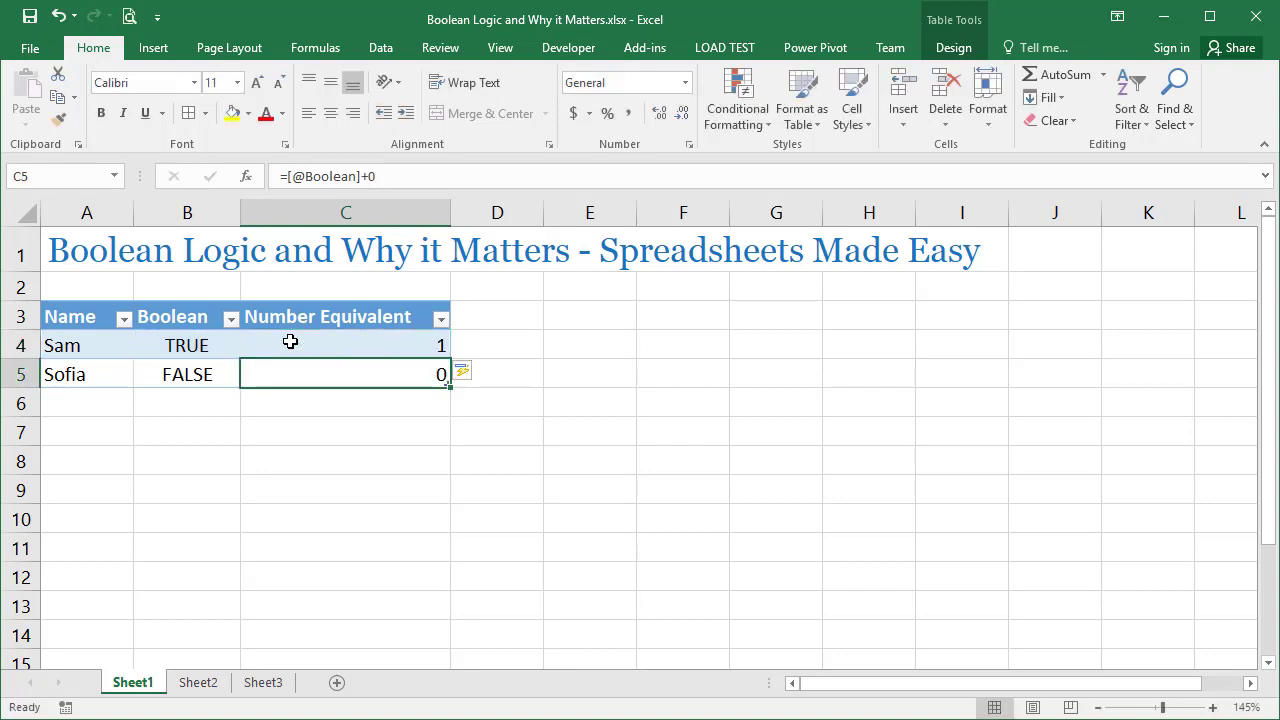
pyautogui.click(290, 342)
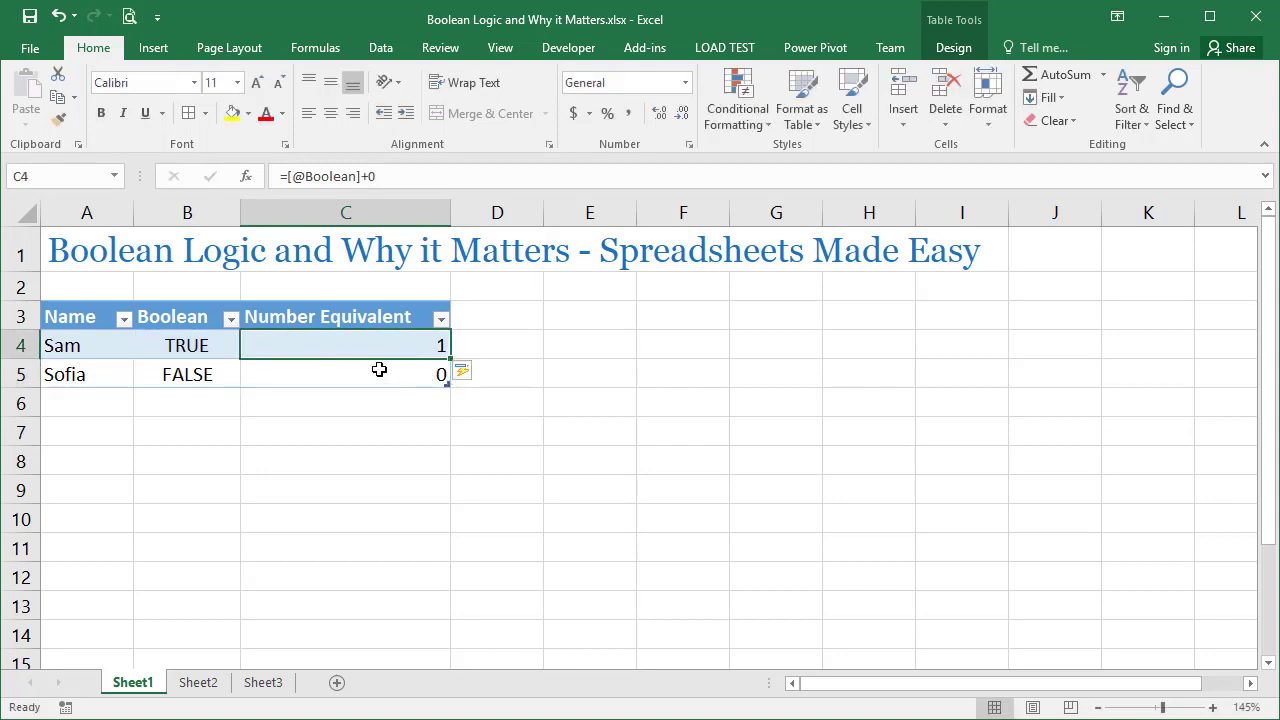
pyautogui.click(380, 369)
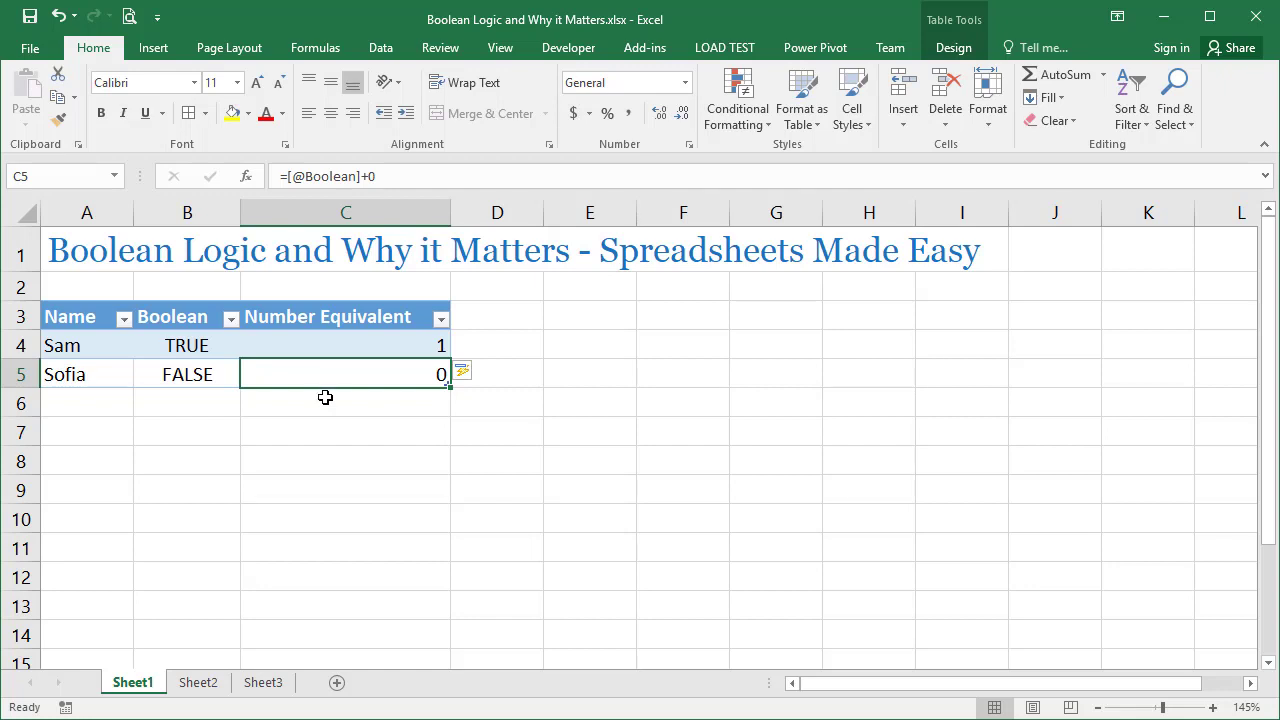
# - Review Sheet2's TRUE=1, FALSE=0 notes and TRUE*TRUE*5 examples, then go to Sheet3
pyautogui.click(194, 690)
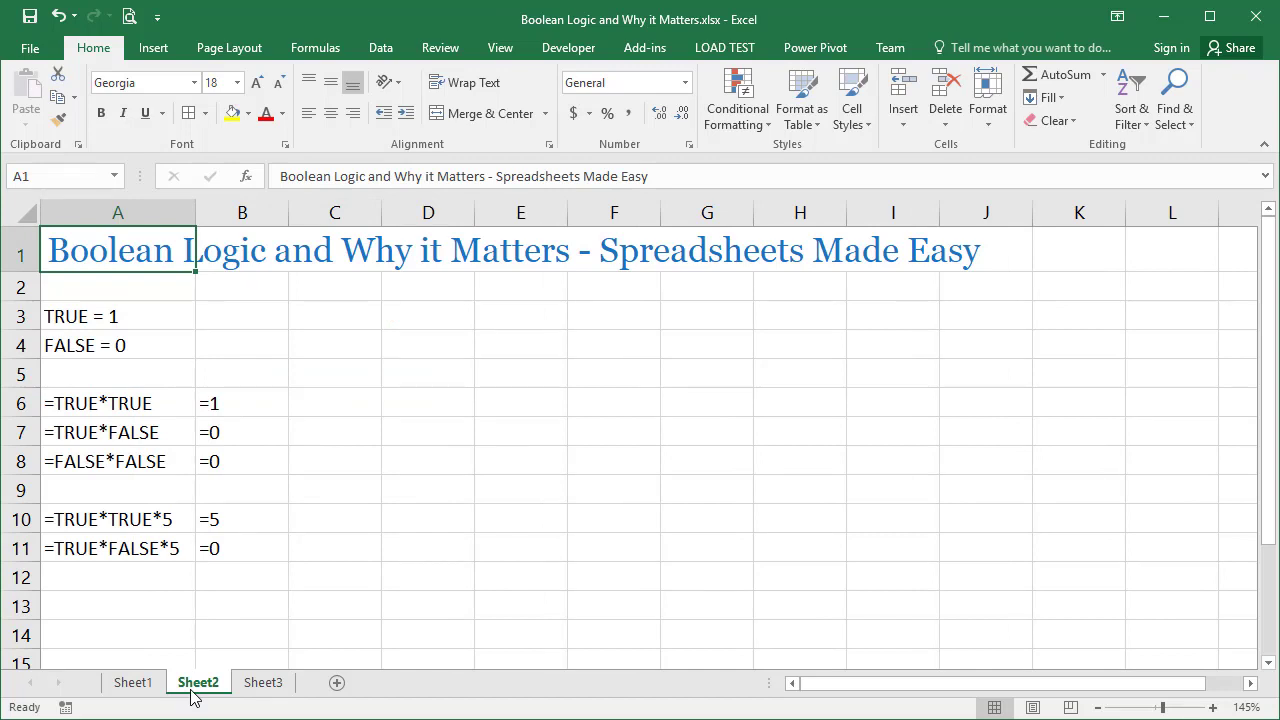
pyautogui.click(172, 318)
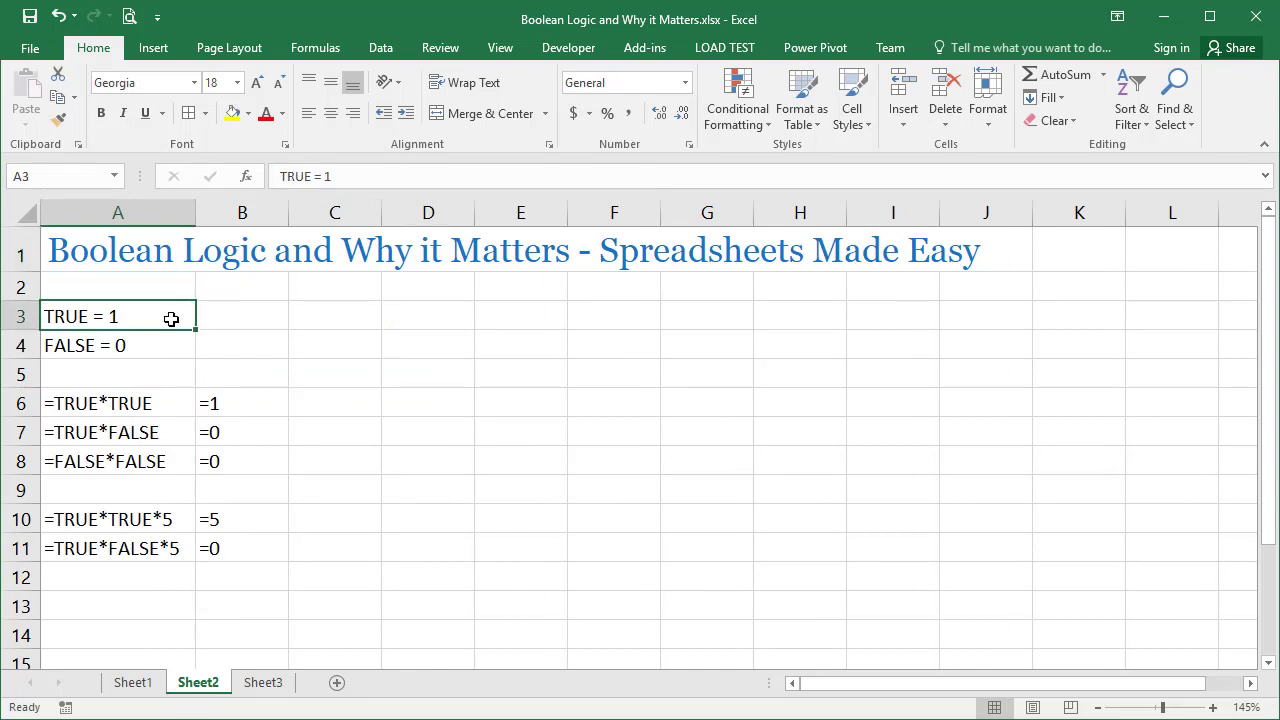
pyautogui.click(171, 344)
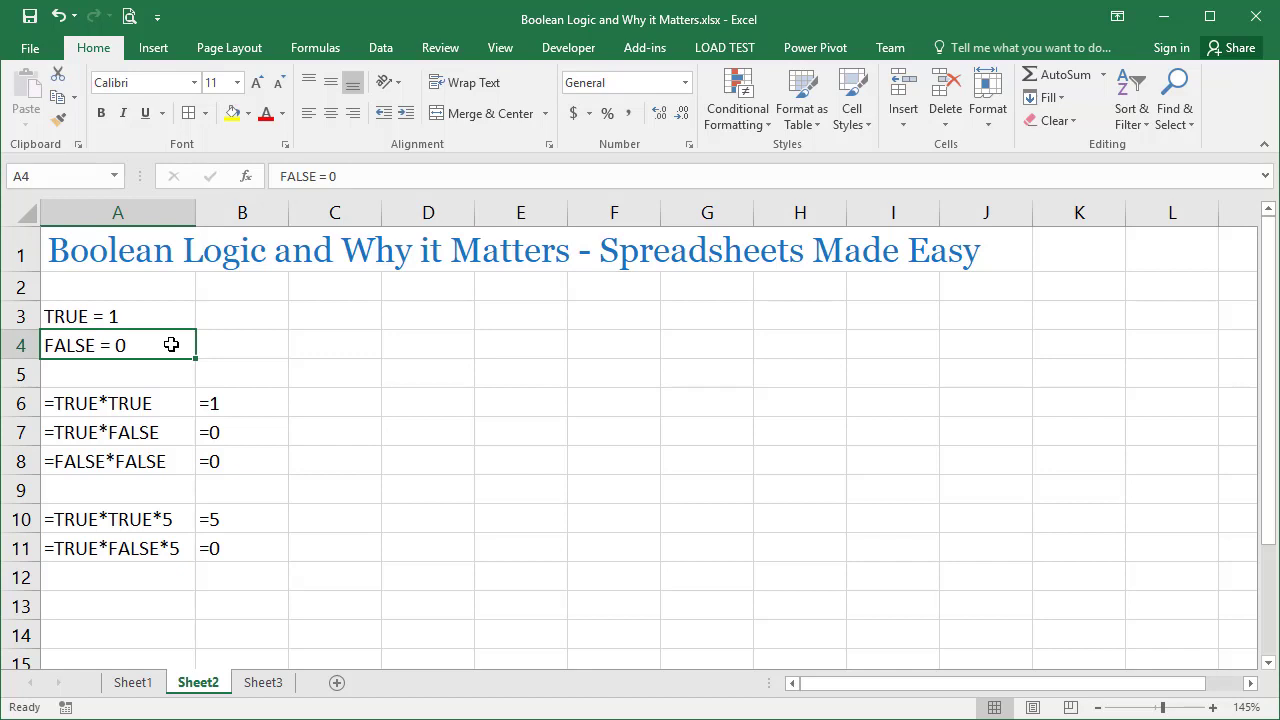
pyautogui.click(161, 404)
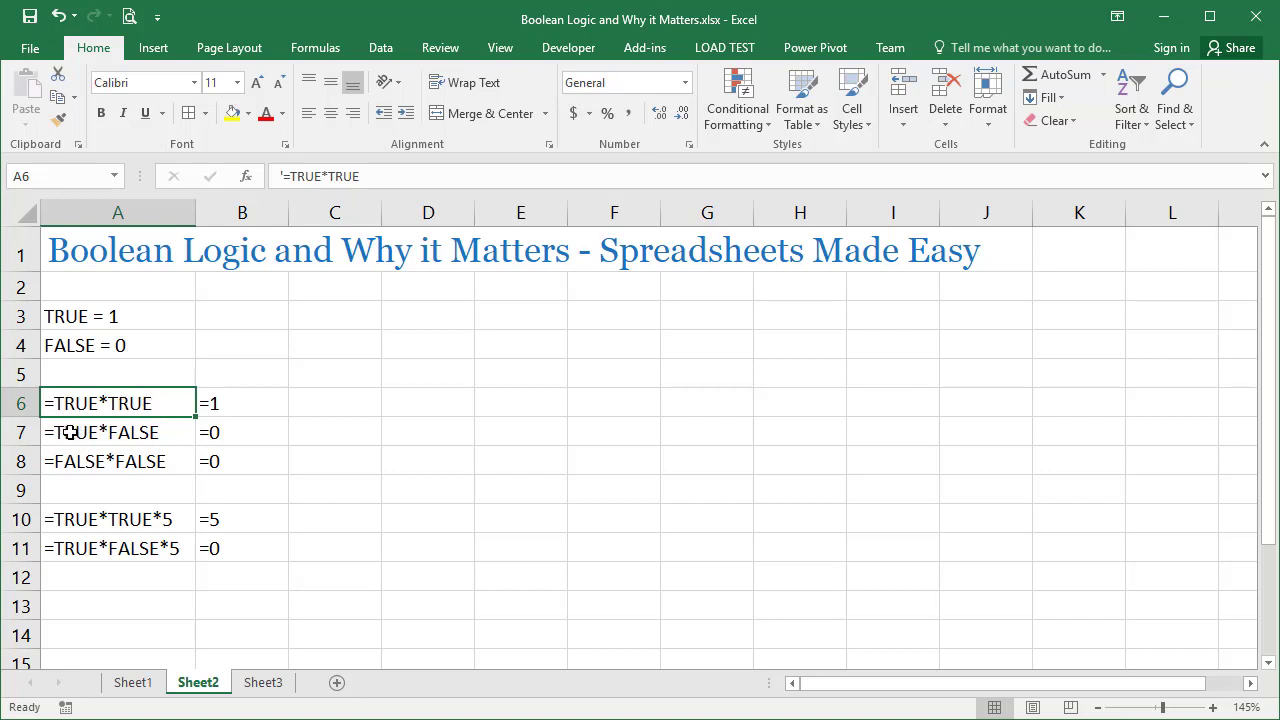
pyautogui.click(137, 440)
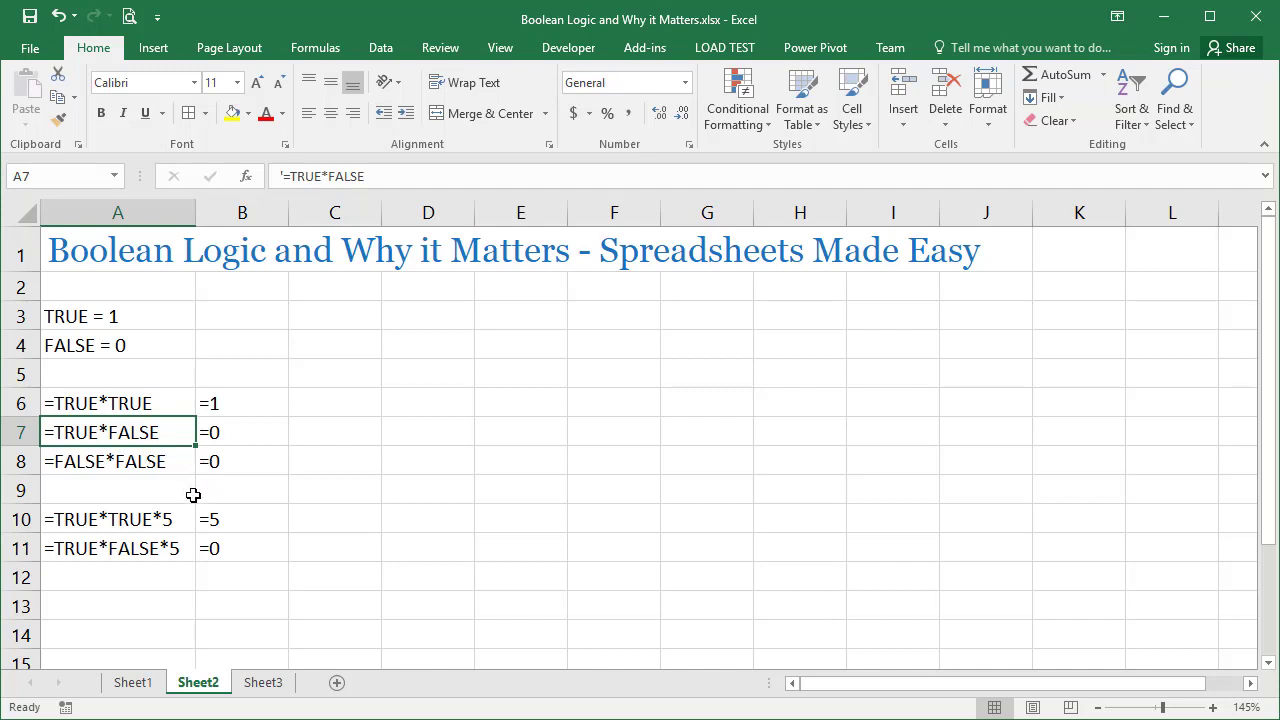
pyautogui.click(180, 522)
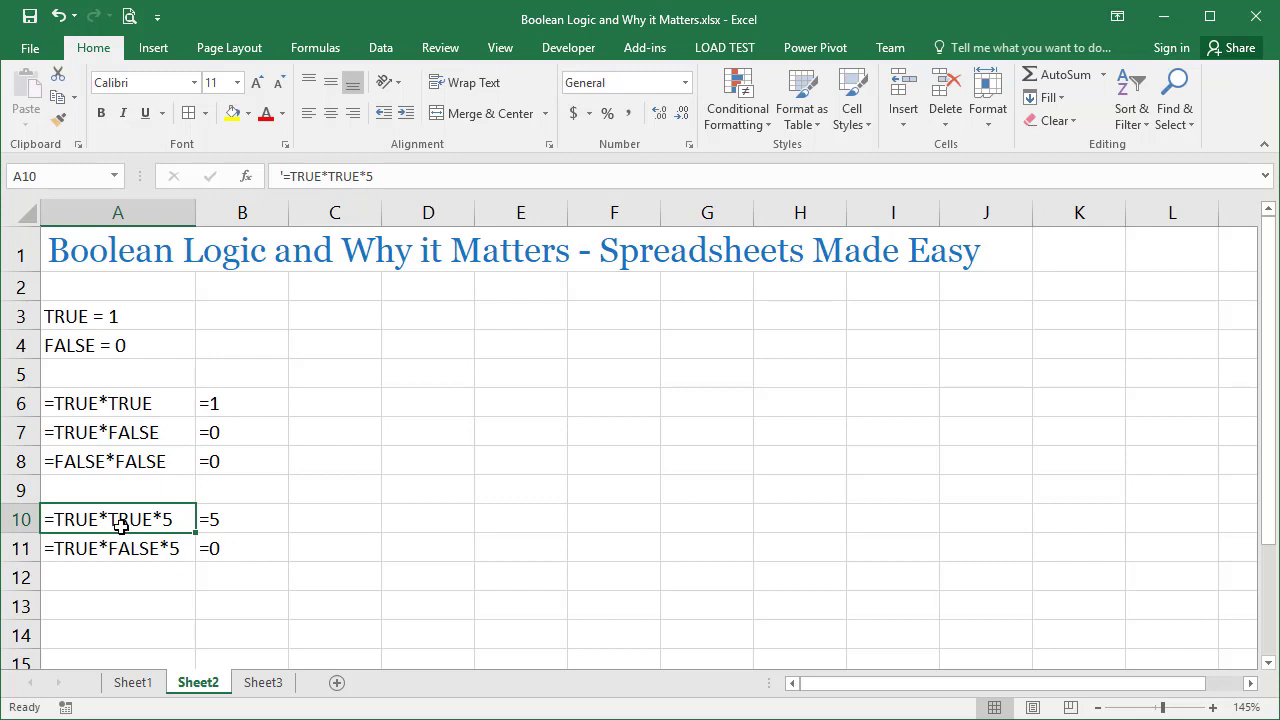
pyautogui.click(226, 520)
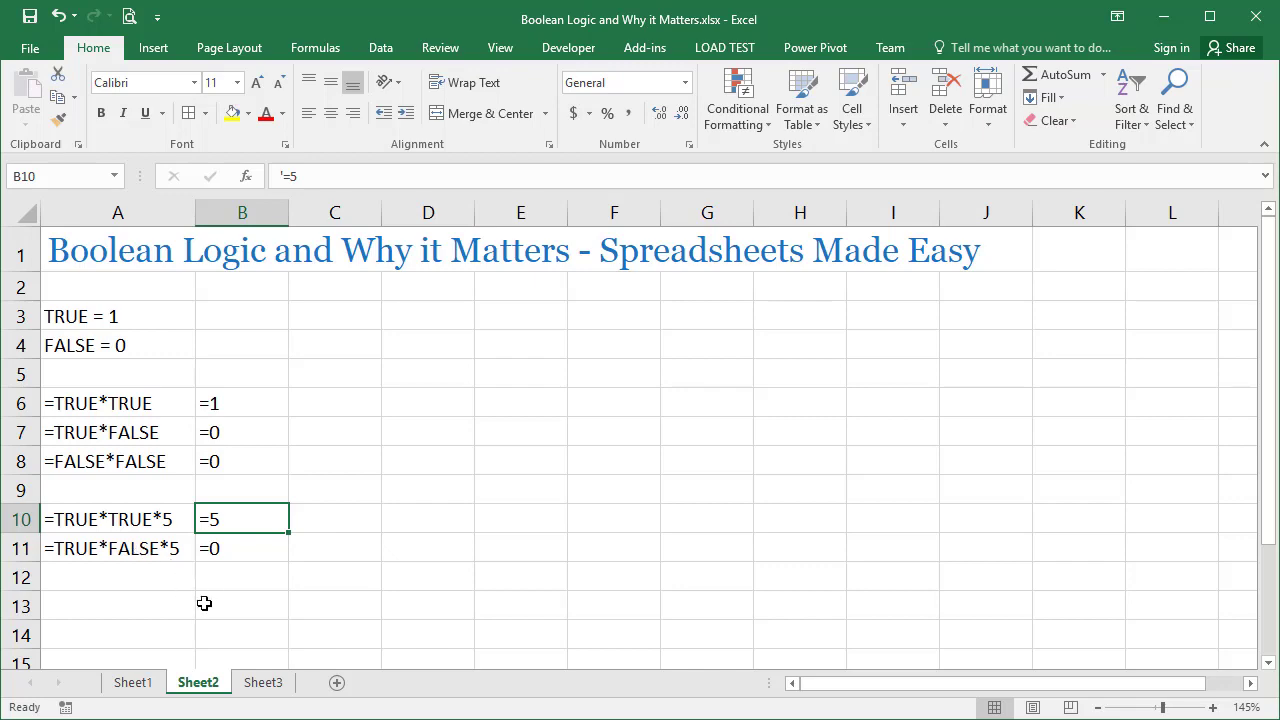
pyautogui.click(255, 686)
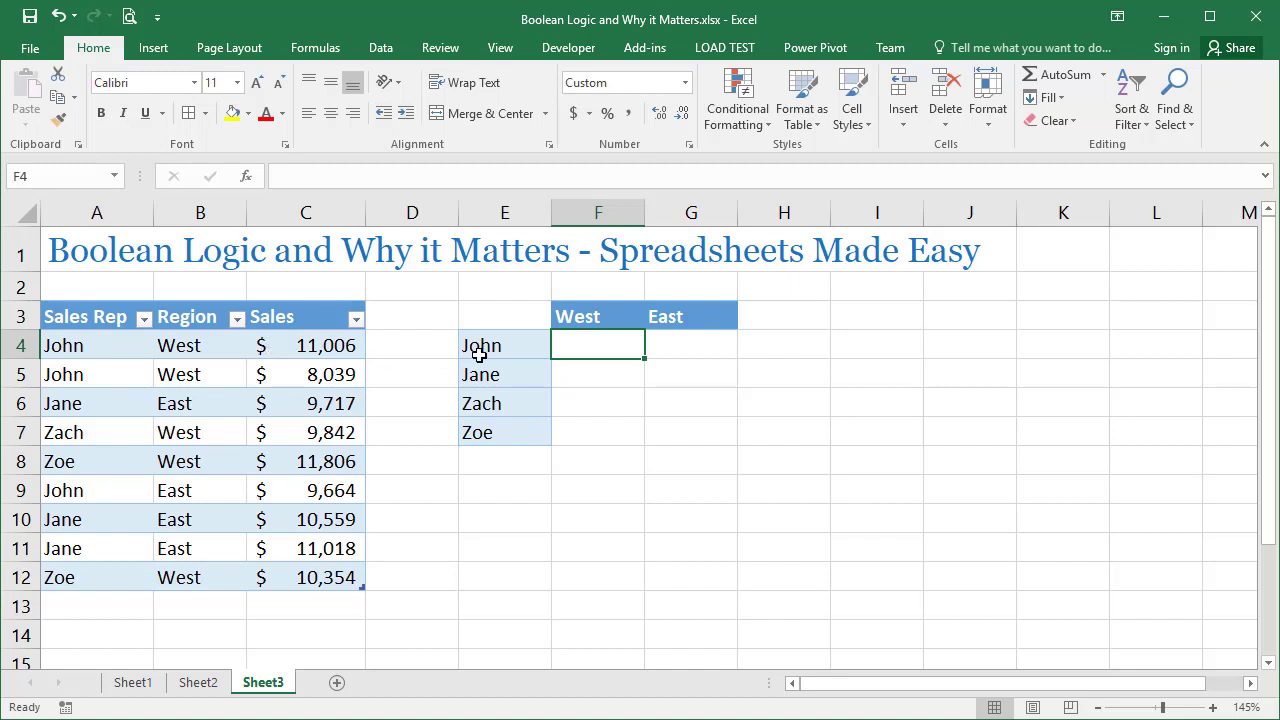
pyautogui.click(527, 346)
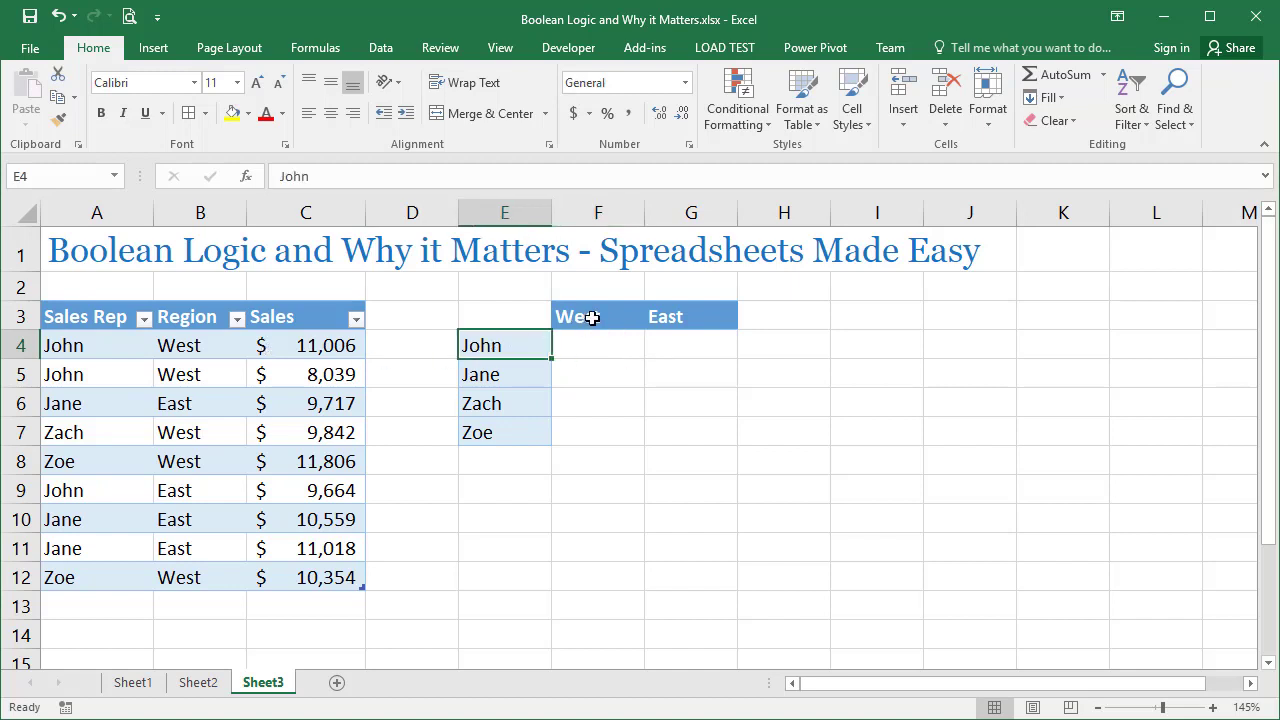
pyautogui.click(590, 318)
pyautogui.click(606, 350)
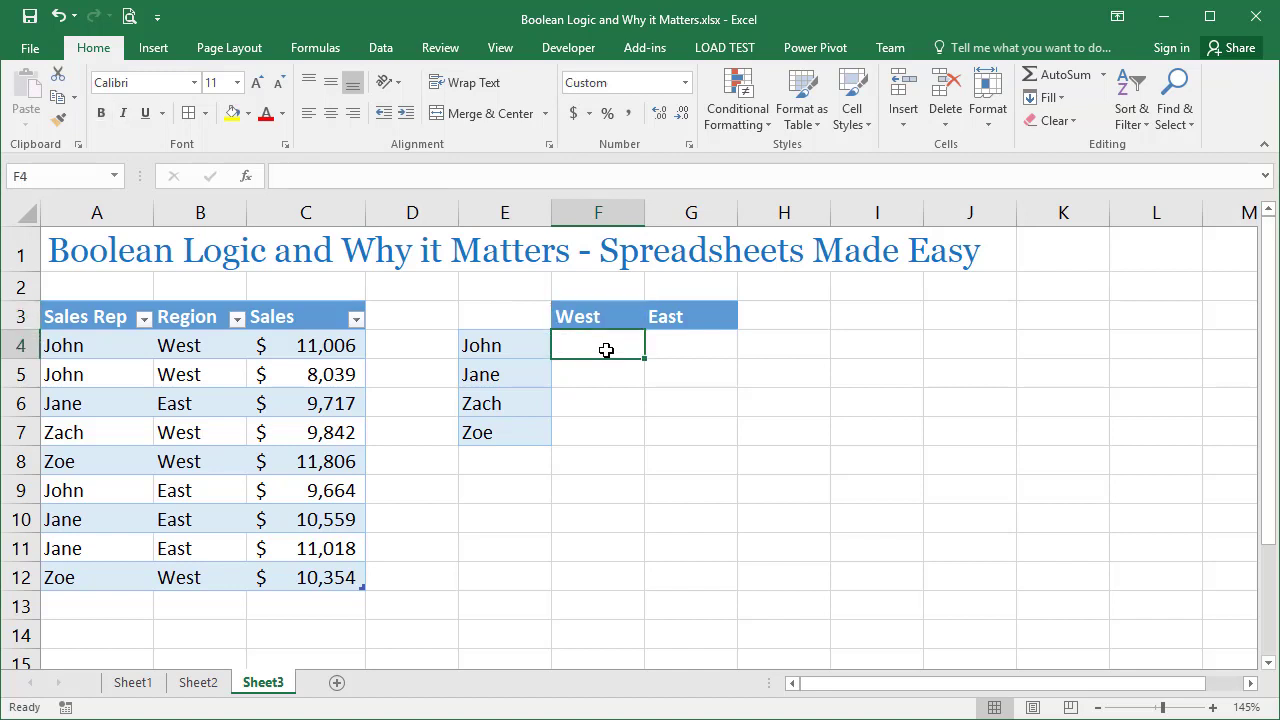
# - Start a SUM in F4 that compares the Sales Rep column with John in $E4
pyautogui.write('=')
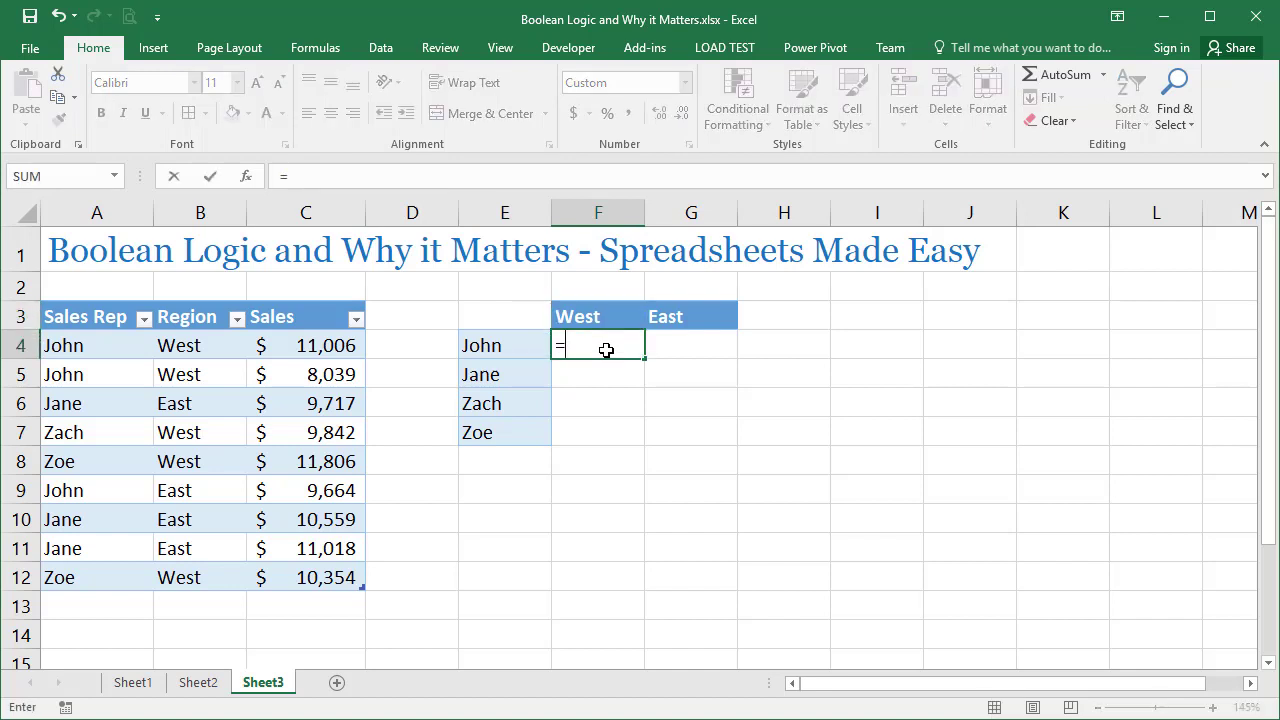
pyautogui.write('sum()')
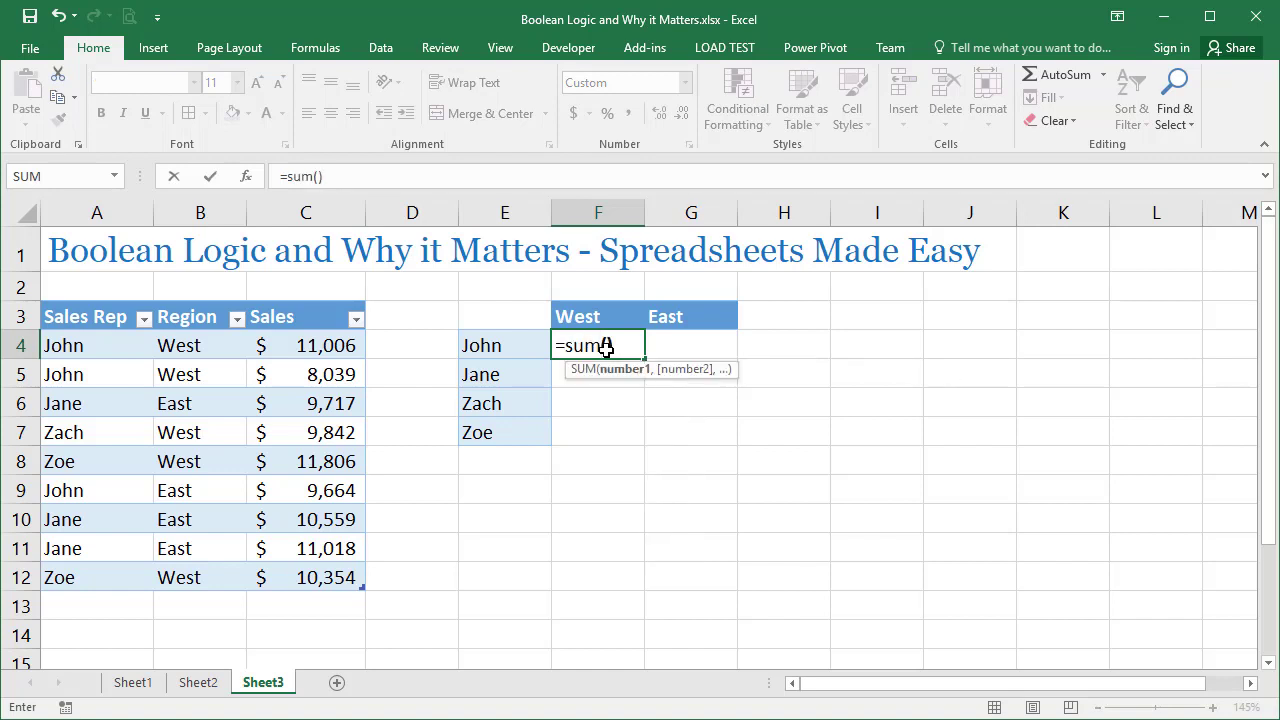
pyautogui.click(606, 346)
pyautogui.write('(')
pyautogui.moveTo(110, 350); pyautogui.dragTo(111, 567)
pyautogui.write('=')
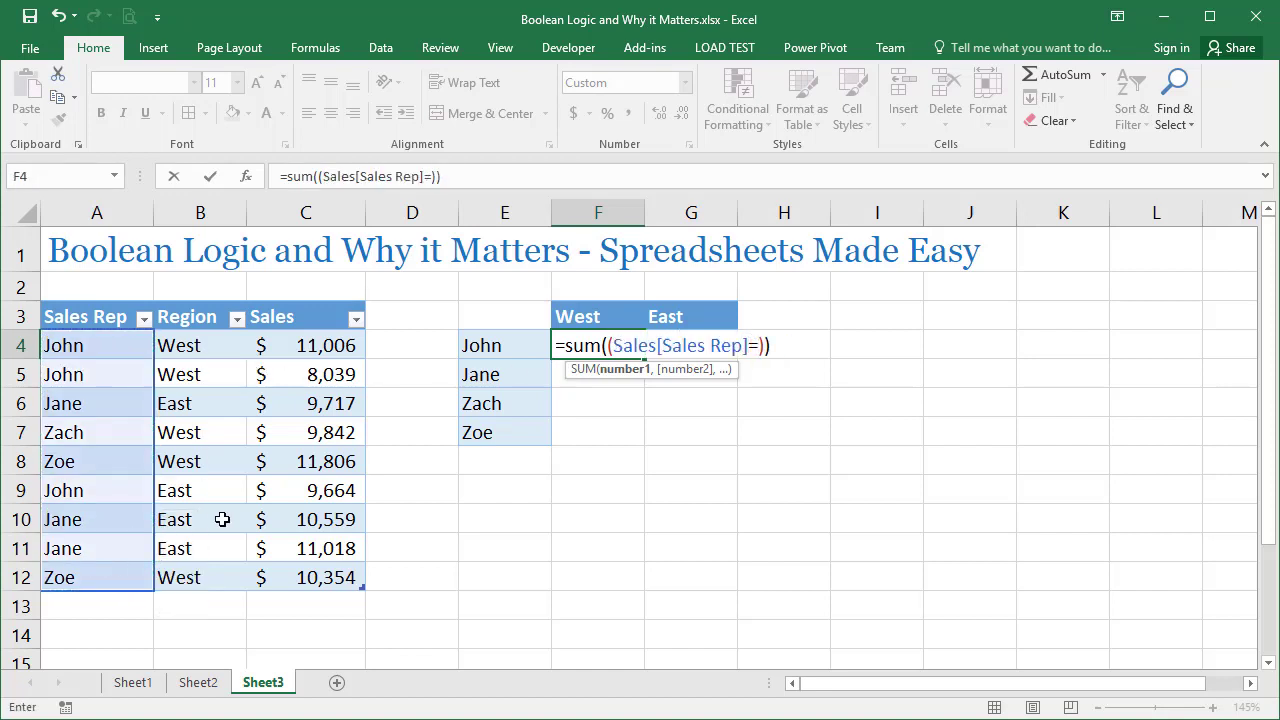
pyautogui.click(482, 346)
pyautogui.press('F4')
pyautogui.press('F4')
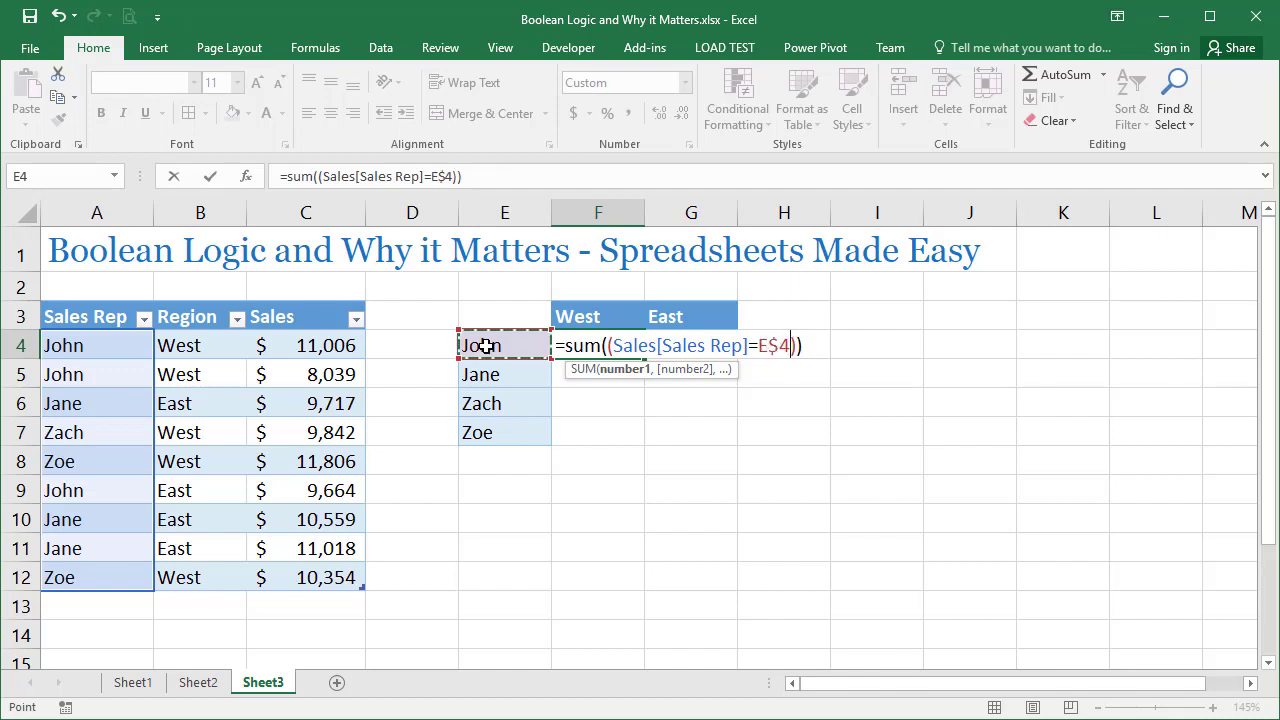
pyautogui.press('F4')
# - Multiply in a second condition comparing the Region column with the West header in F$3
pyautogui.press('F2')
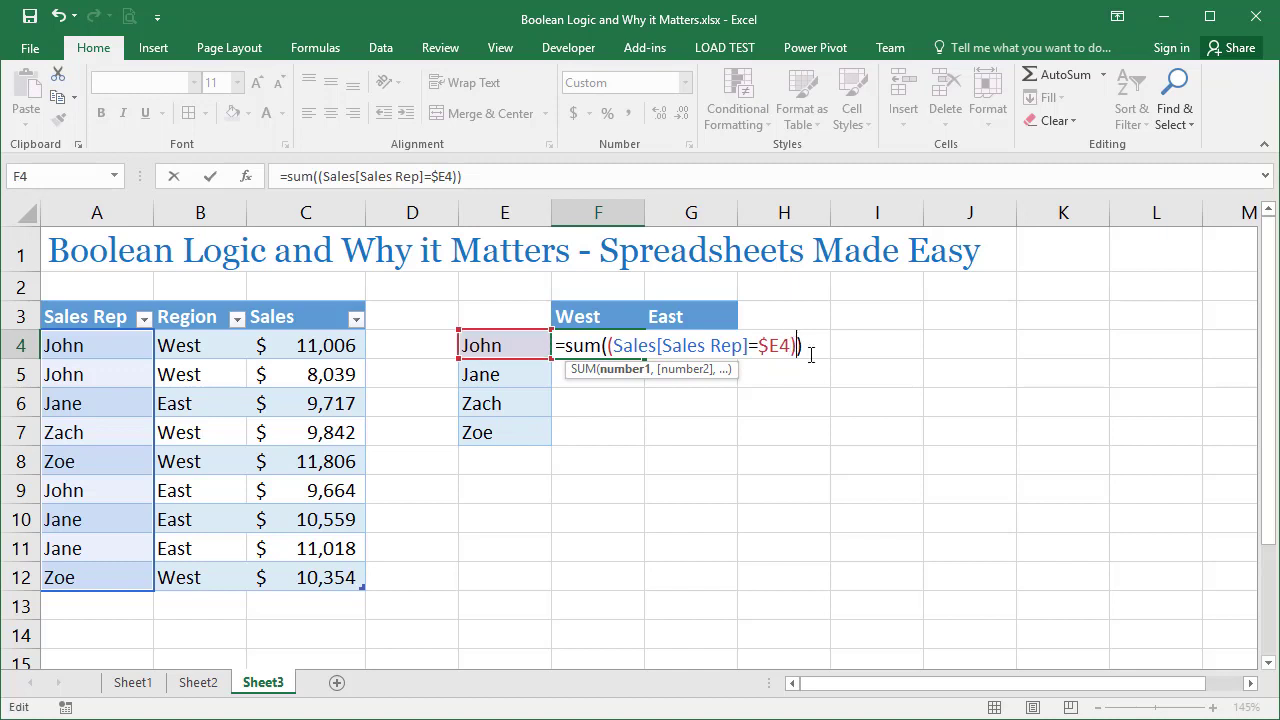
pyautogui.write('*()')
pyautogui.moveTo(214, 348); pyautogui.dragTo(180, 574)
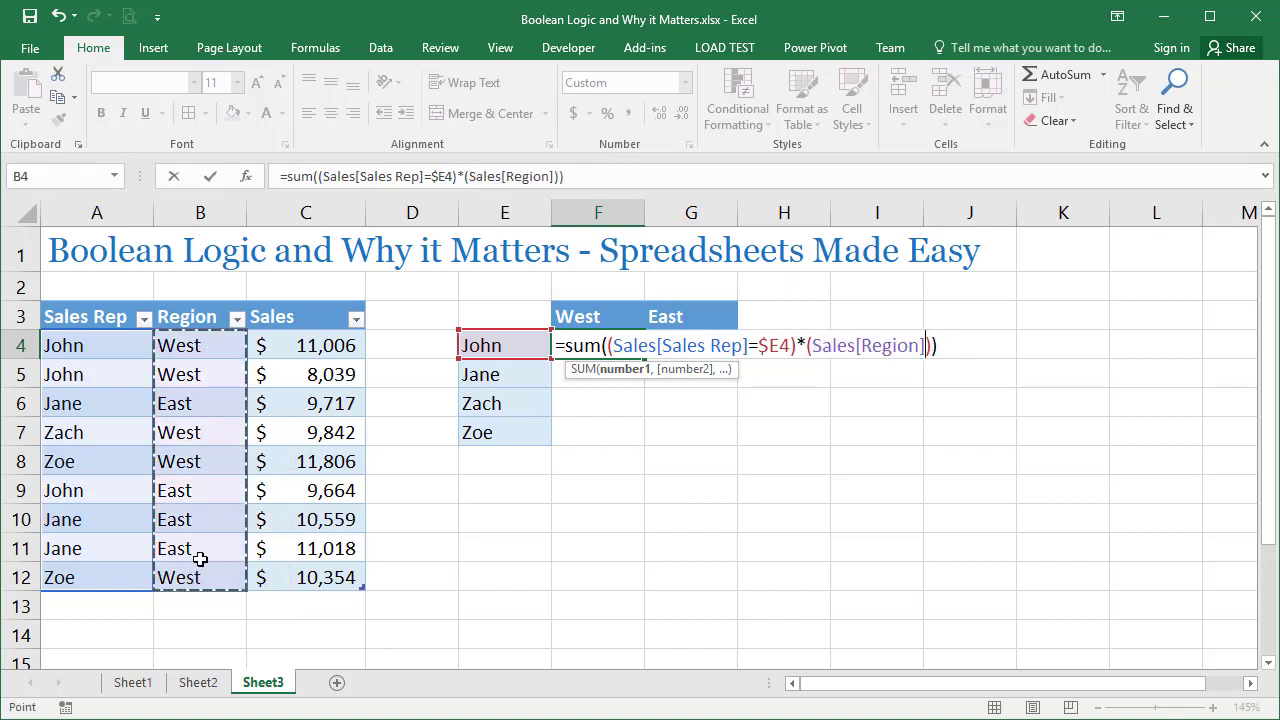
pyautogui.write('=')
pyautogui.click(579, 317)
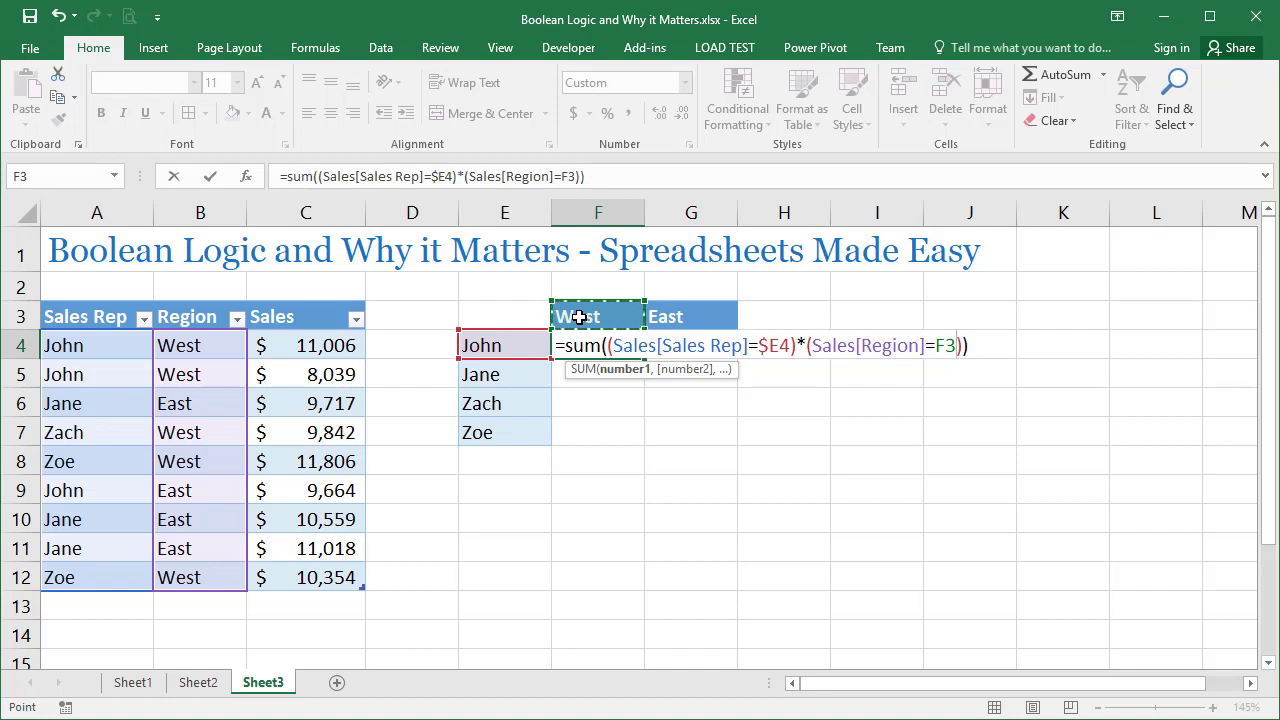
pyautogui.press('F4')
pyautogui.press('F4')
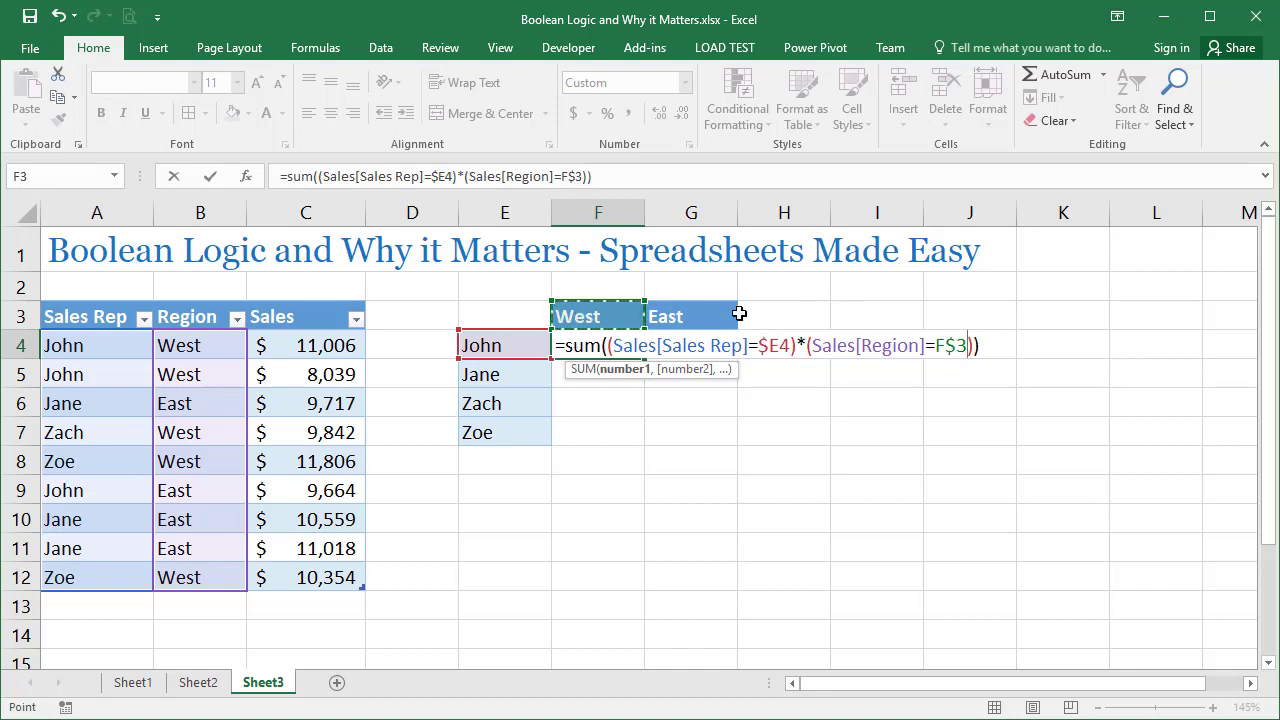
# - Multiply by the Sales column and enter the formula as an array with Ctrl+Shift+Enter
pyautogui.click(975, 345)
pyautogui.write('*()')
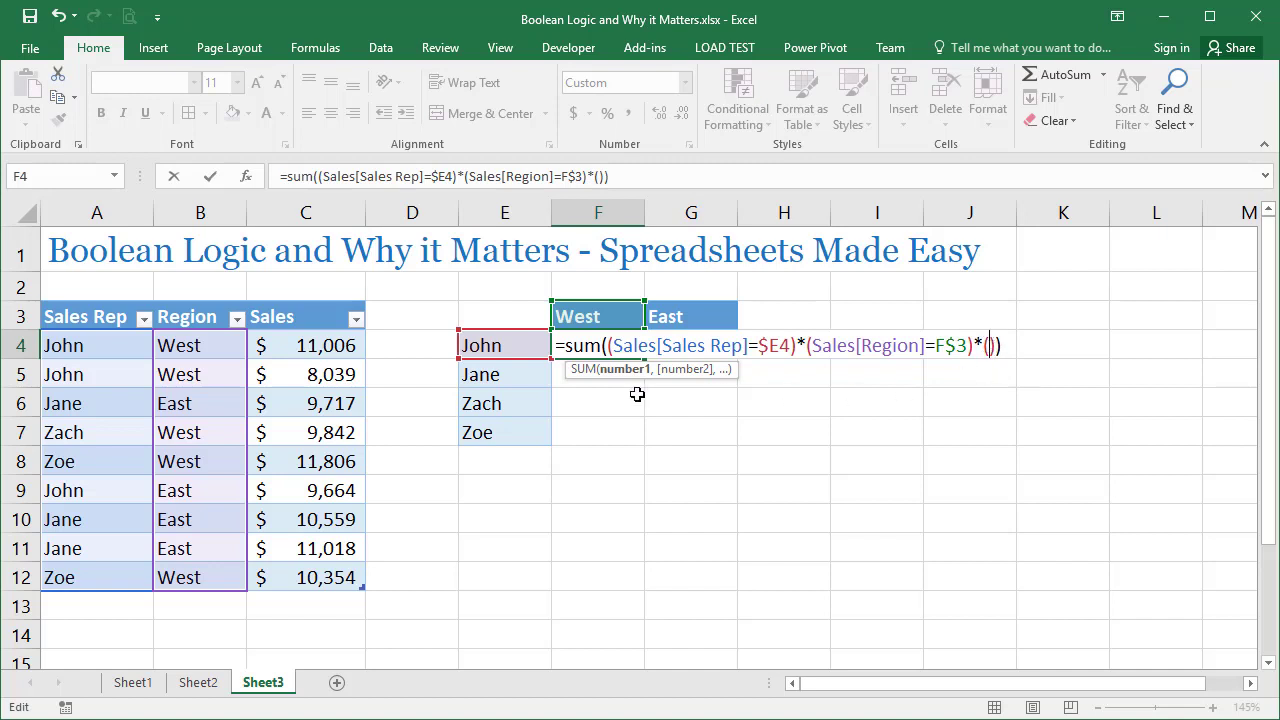
pyautogui.moveTo(318, 346); pyautogui.dragTo(308, 587)
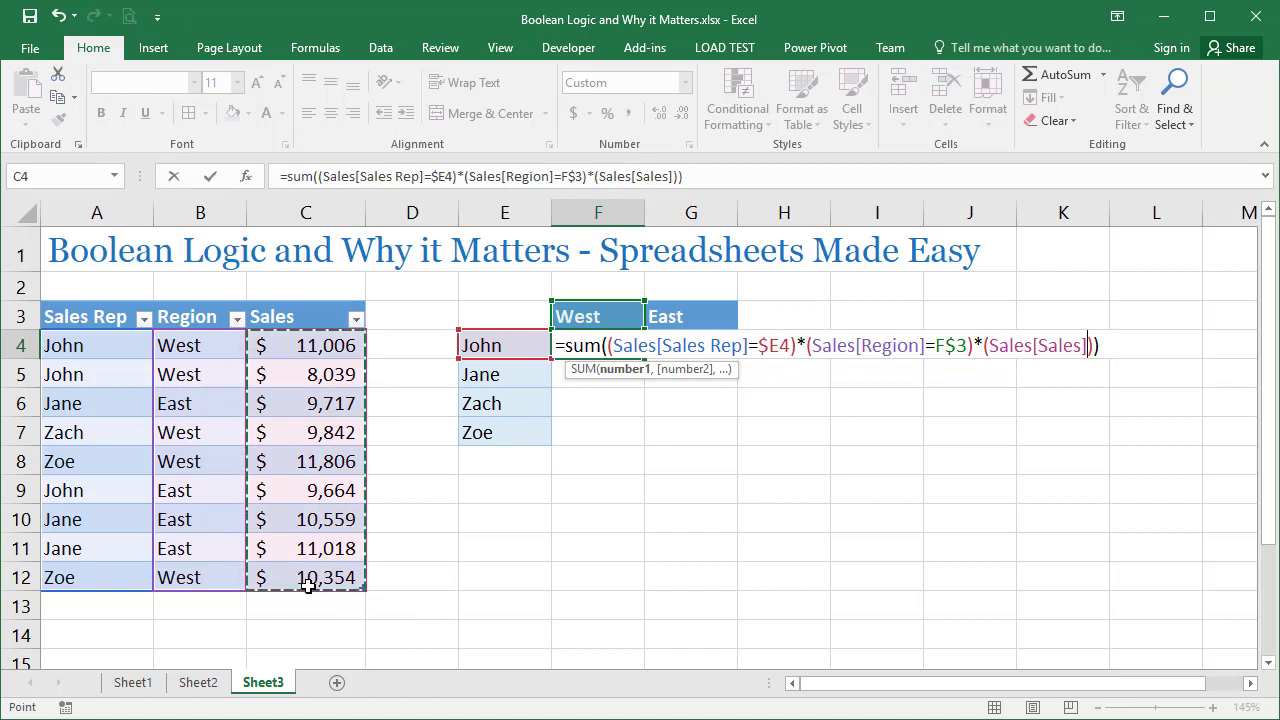
pyautogui.hotkey('ctrl', 'shift', 'Return')
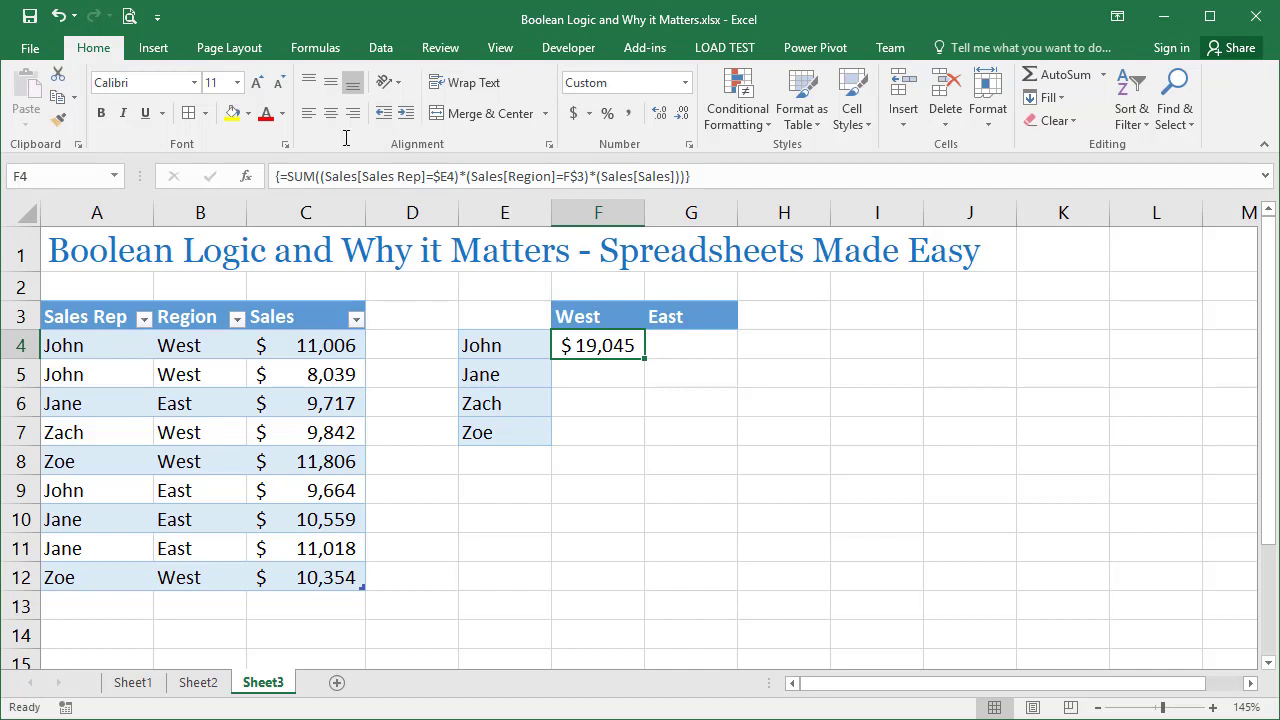
# - Open Evaluate Formula from the Formulas tab for F4's array formula
pyautogui.click(317, 47)
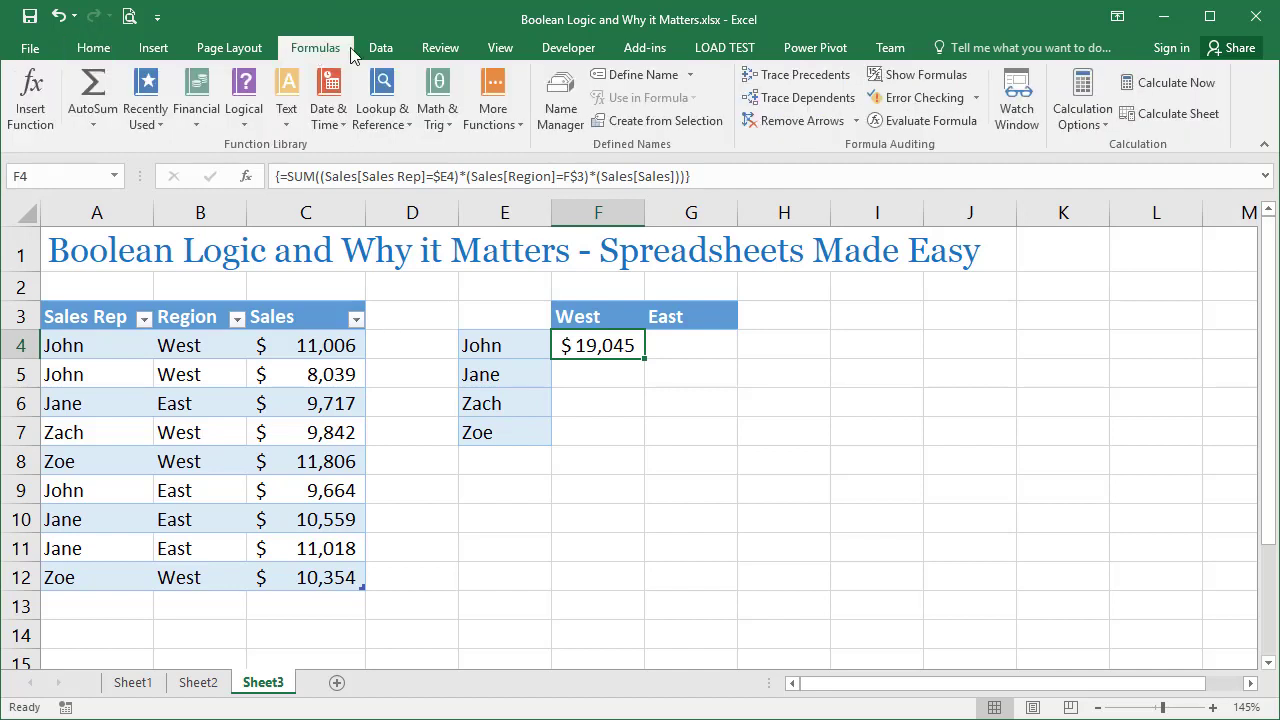
pyautogui.click(884, 121)
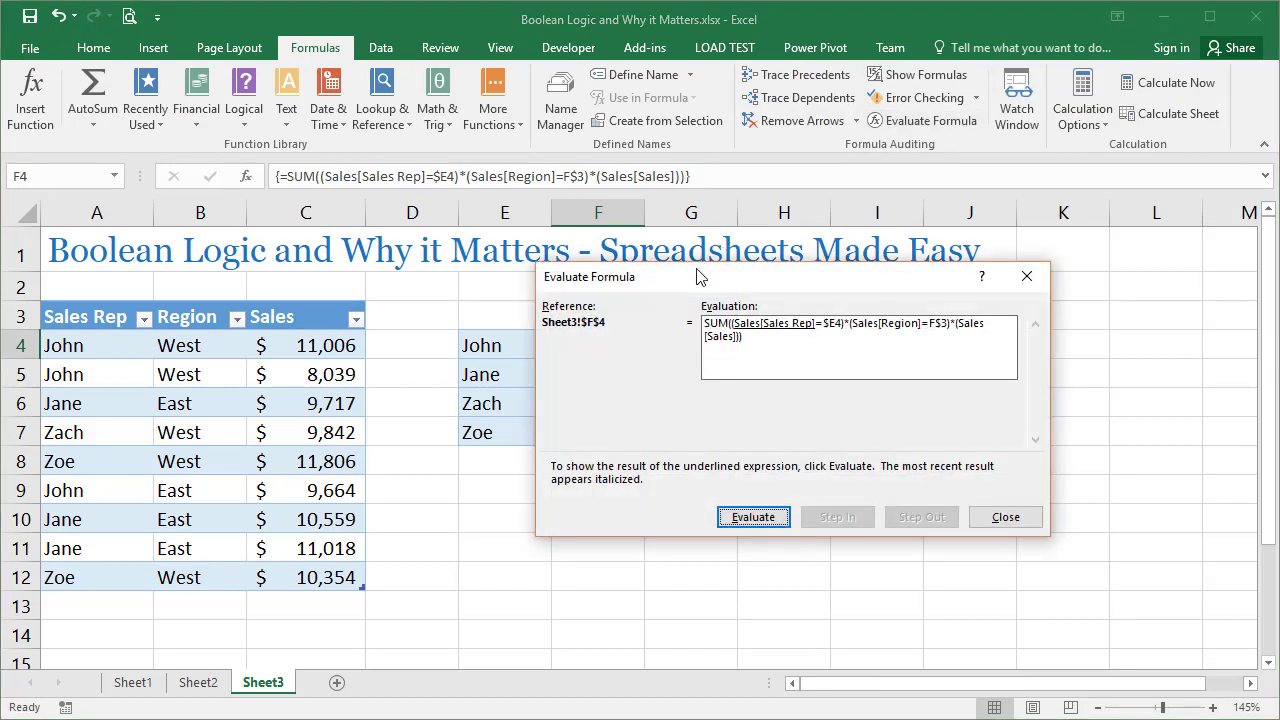
# - Move the dialog aside and evaluate until Sales[Sales Rep]=$E4 shows TRUE for John's three rows
pyautogui.moveTo(698, 278); pyautogui.dragTo(825, 302)
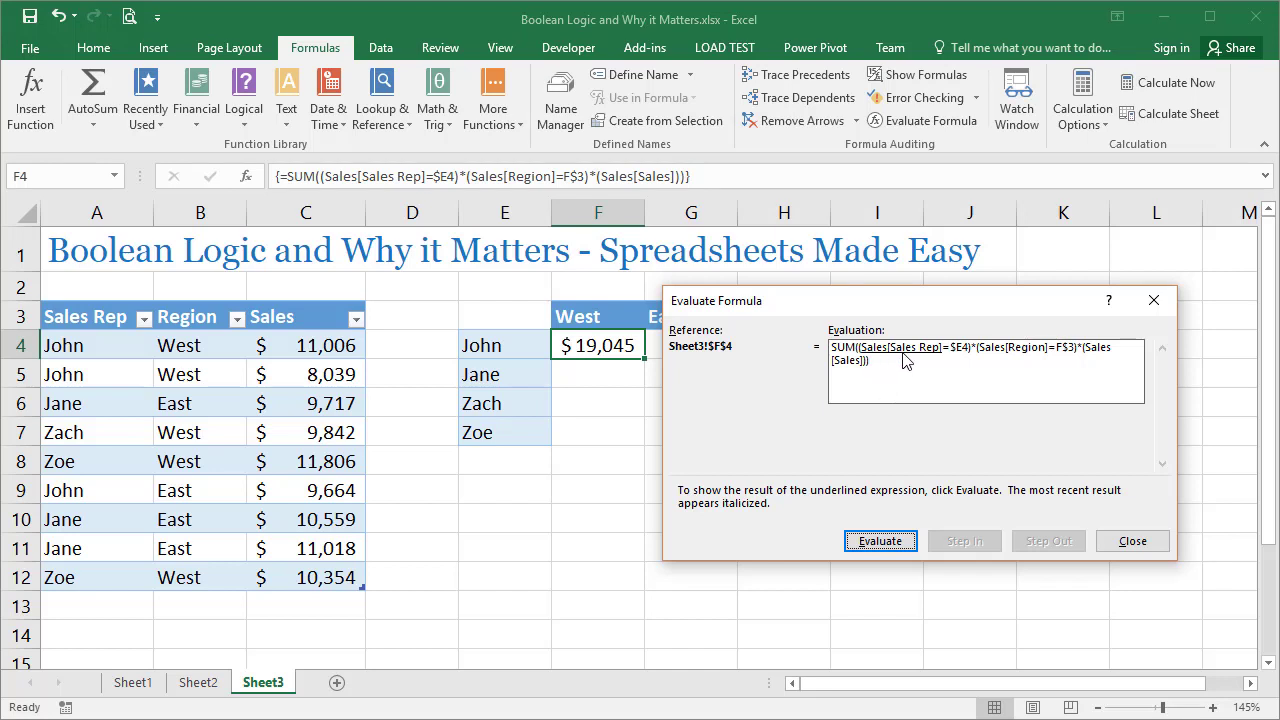
pyautogui.click(898, 541)
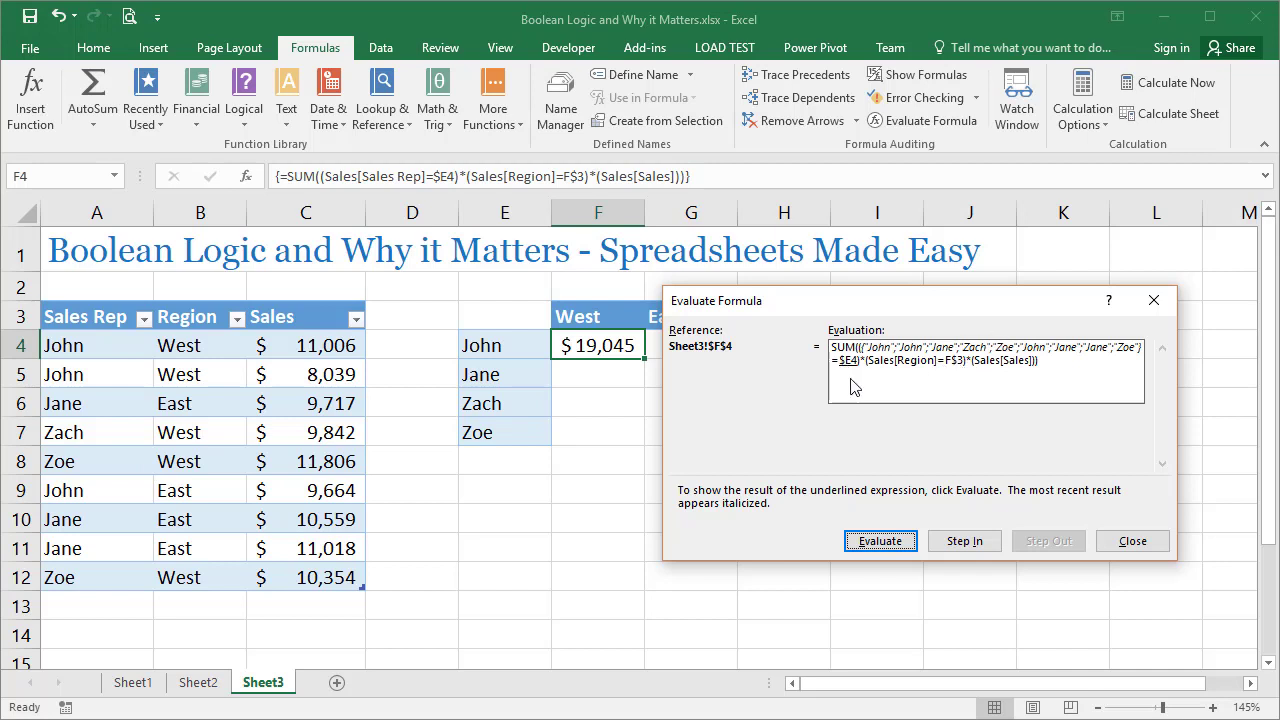
pyautogui.click(876, 541)
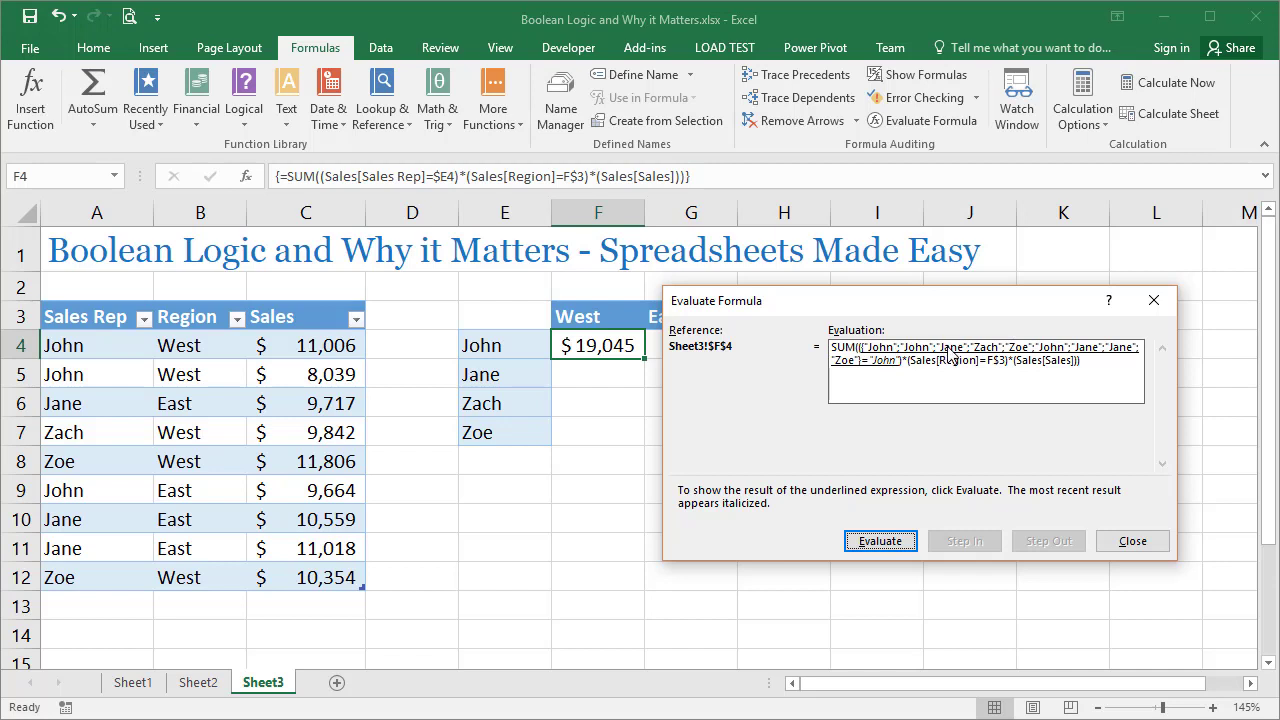
pyautogui.click(872, 549)
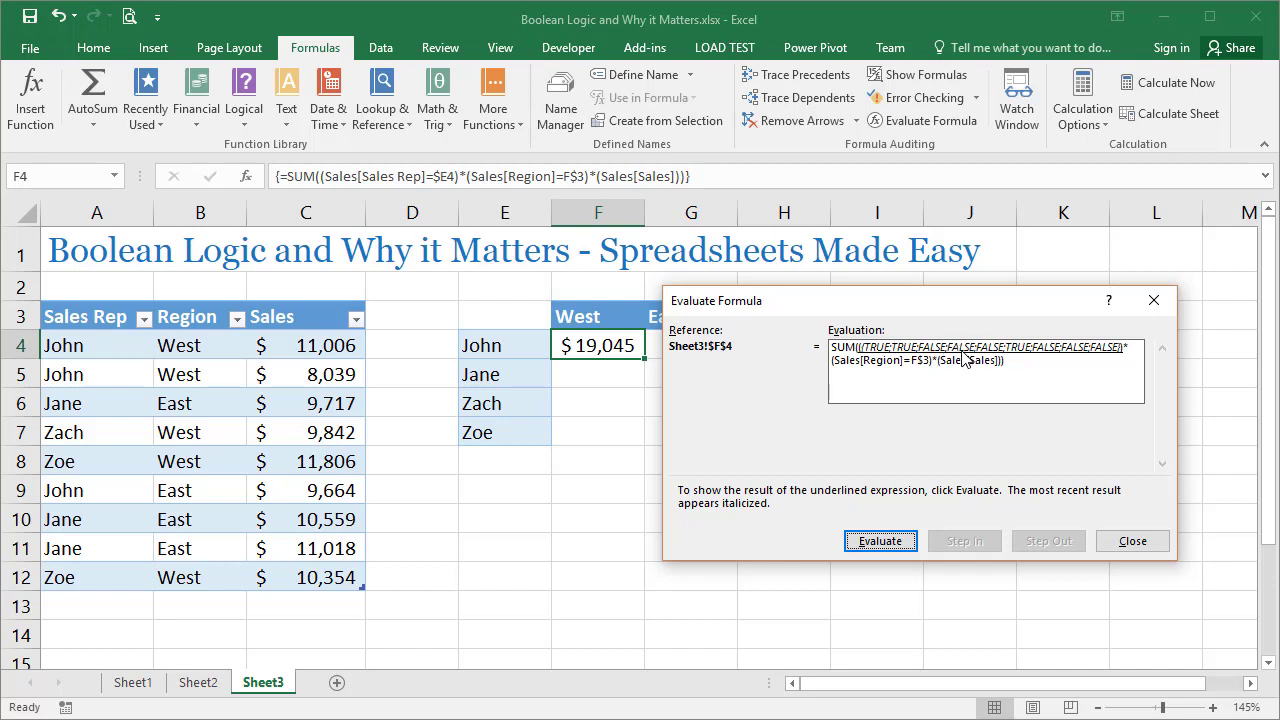
# - Evaluate the Region column and F$3 until the West test shows TRUE for five rows
pyautogui.click(879, 541)
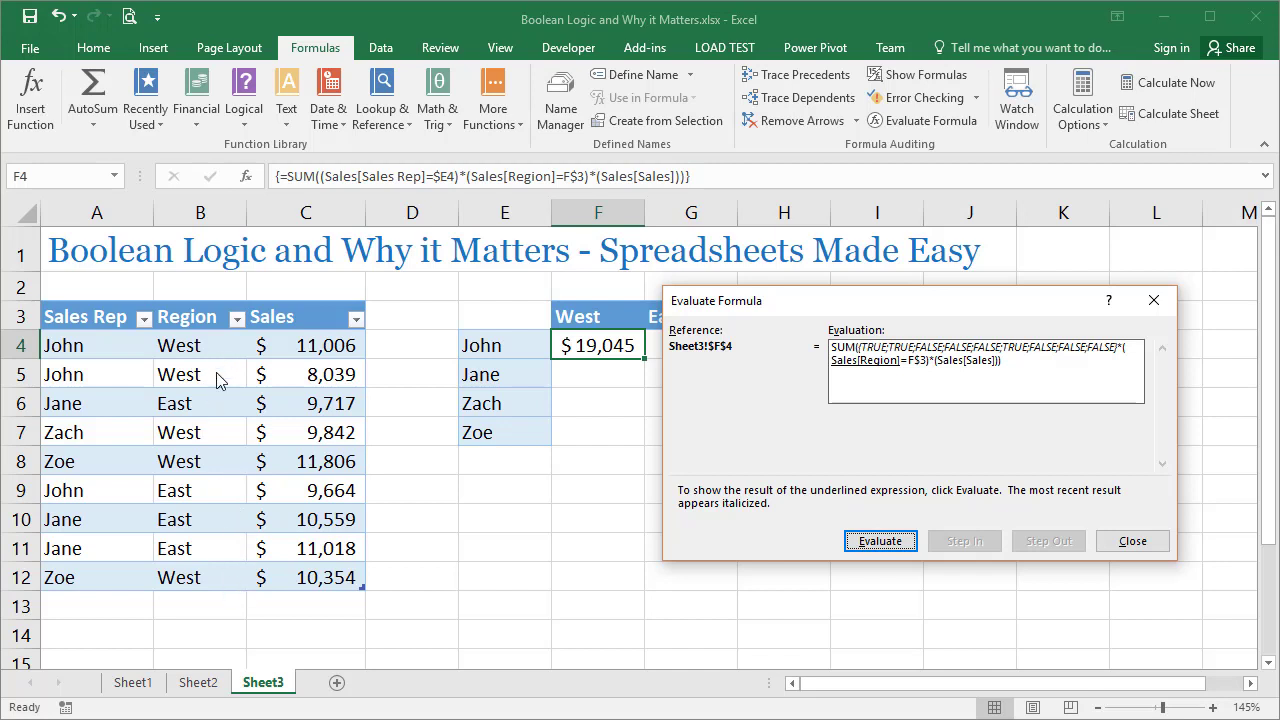
pyautogui.click(882, 542)
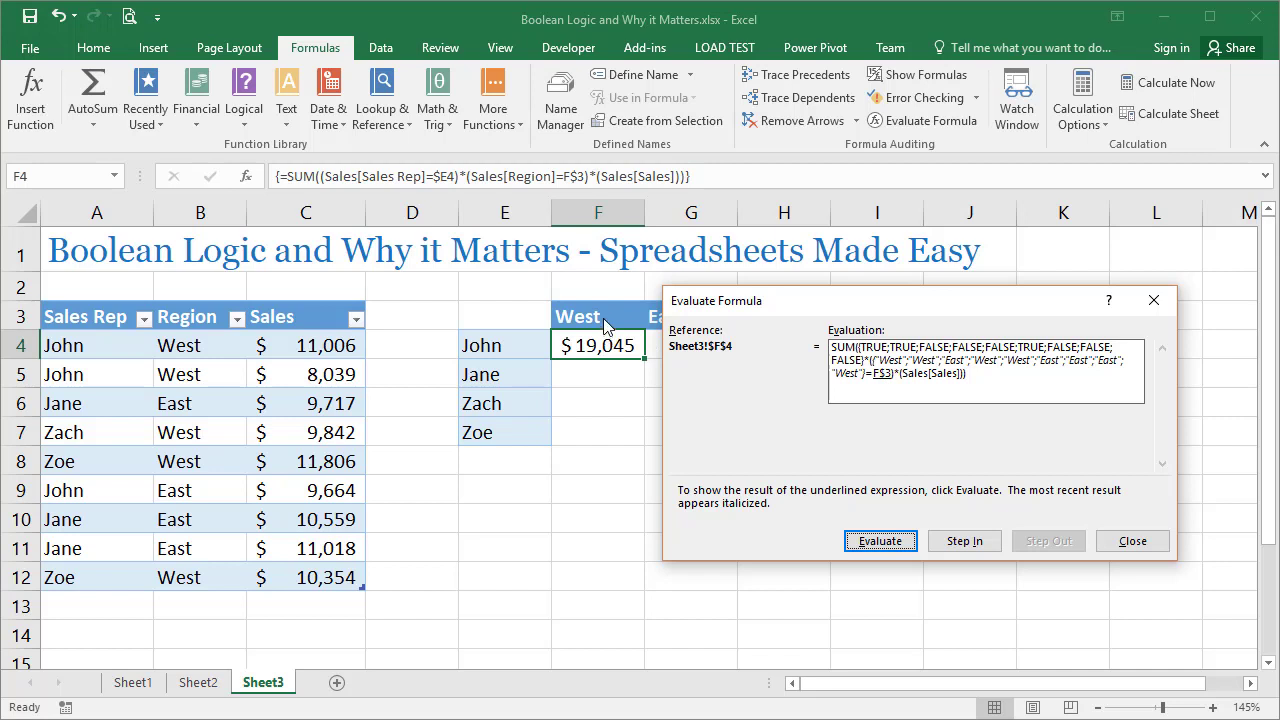
pyautogui.click(880, 541)
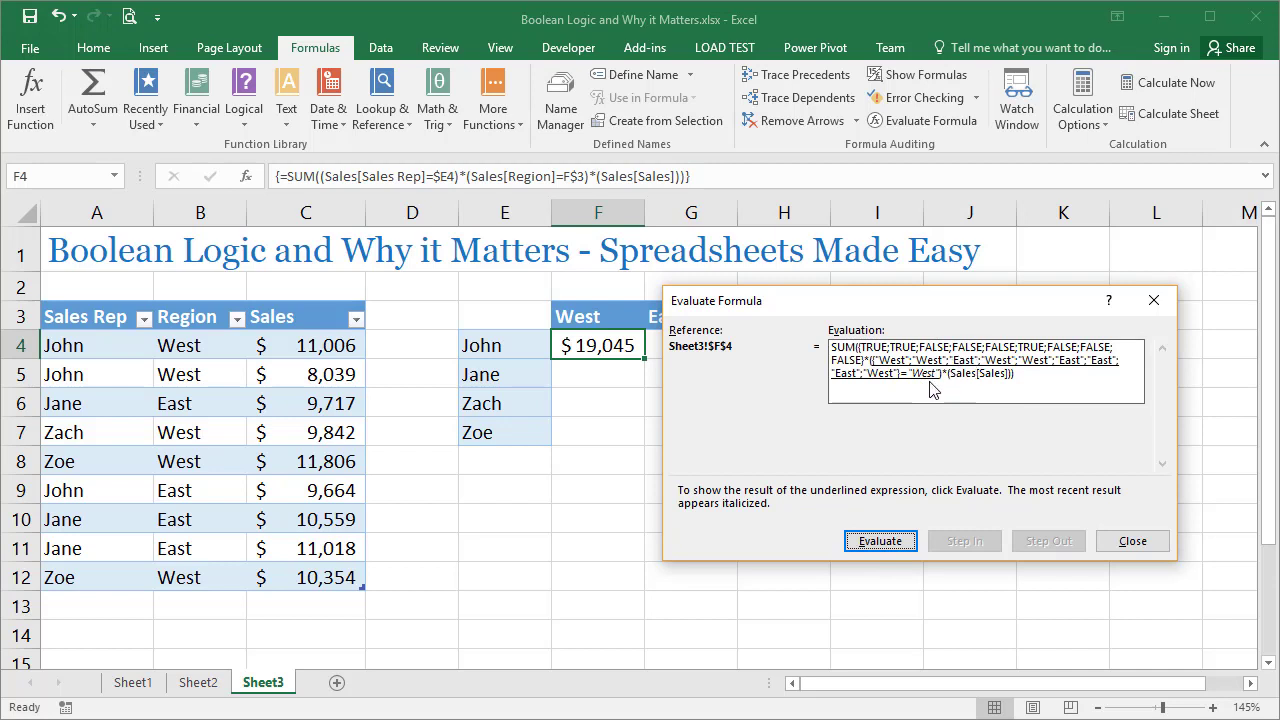
pyautogui.click(884, 542)
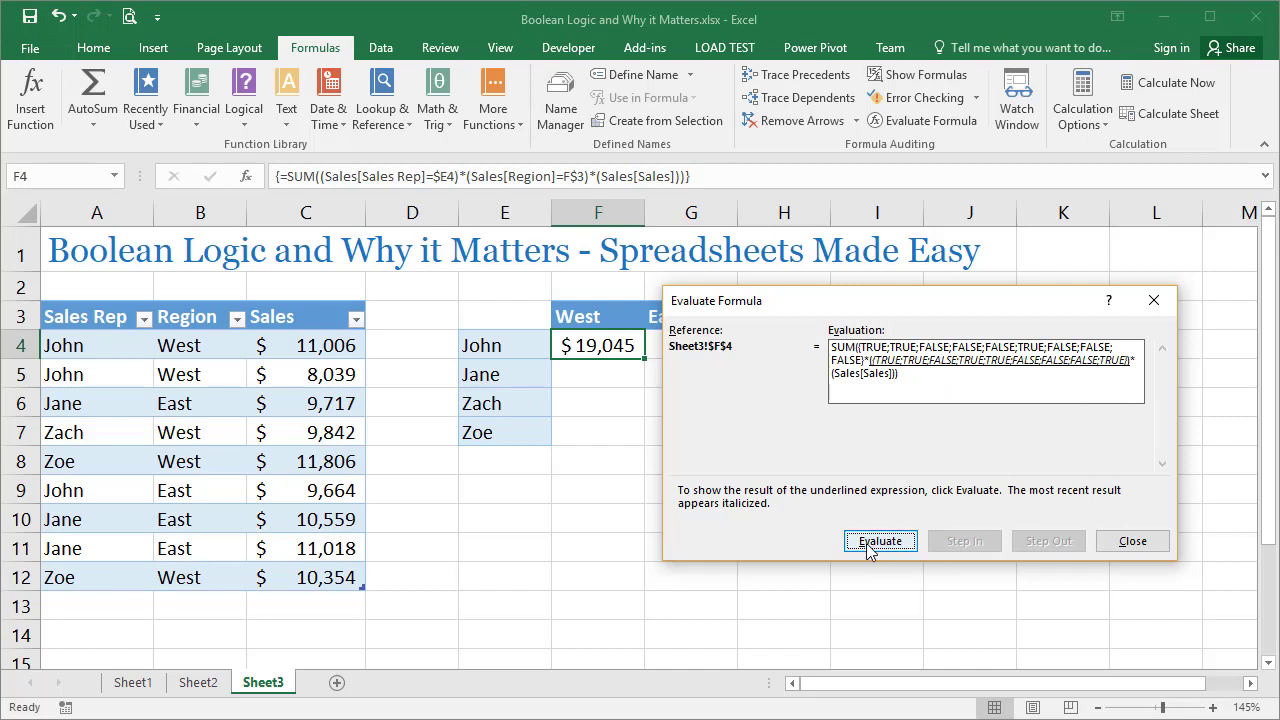
# - Evaluate so the rep and region arrays multiply into {1;1;0;0;0;0;0;0;0}
pyautogui.click(869, 549)
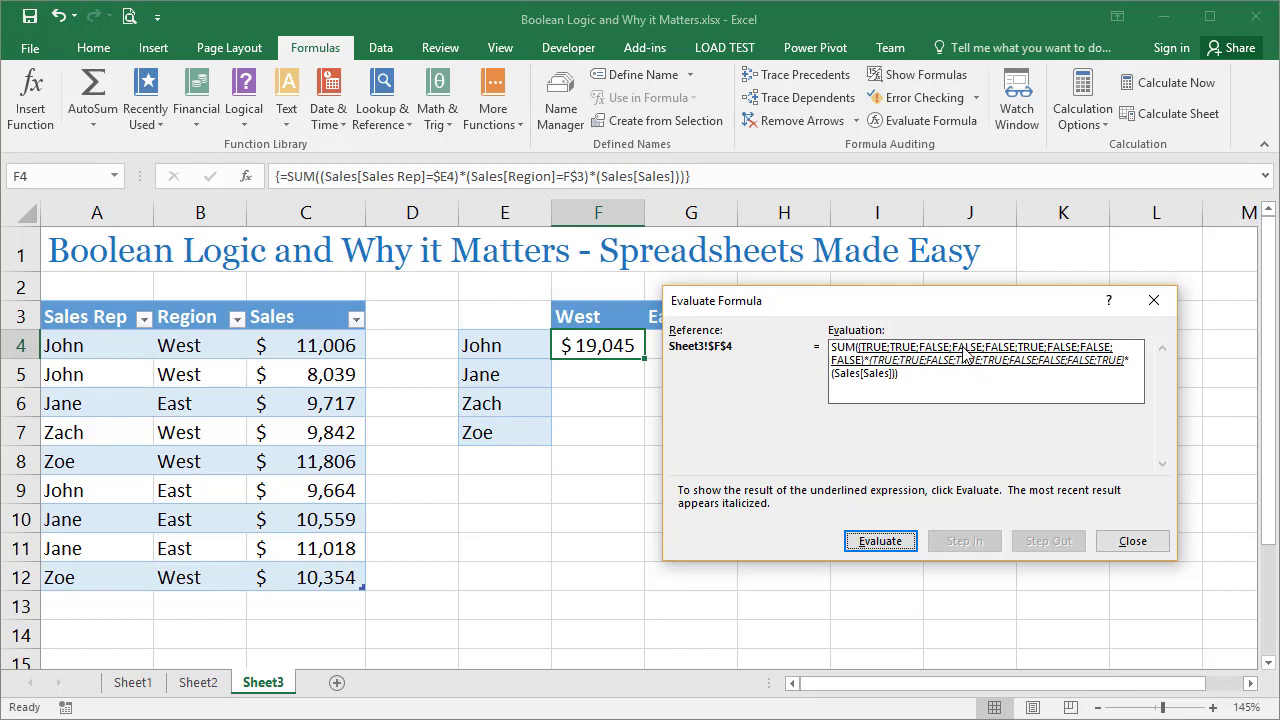
pyautogui.click(887, 544)
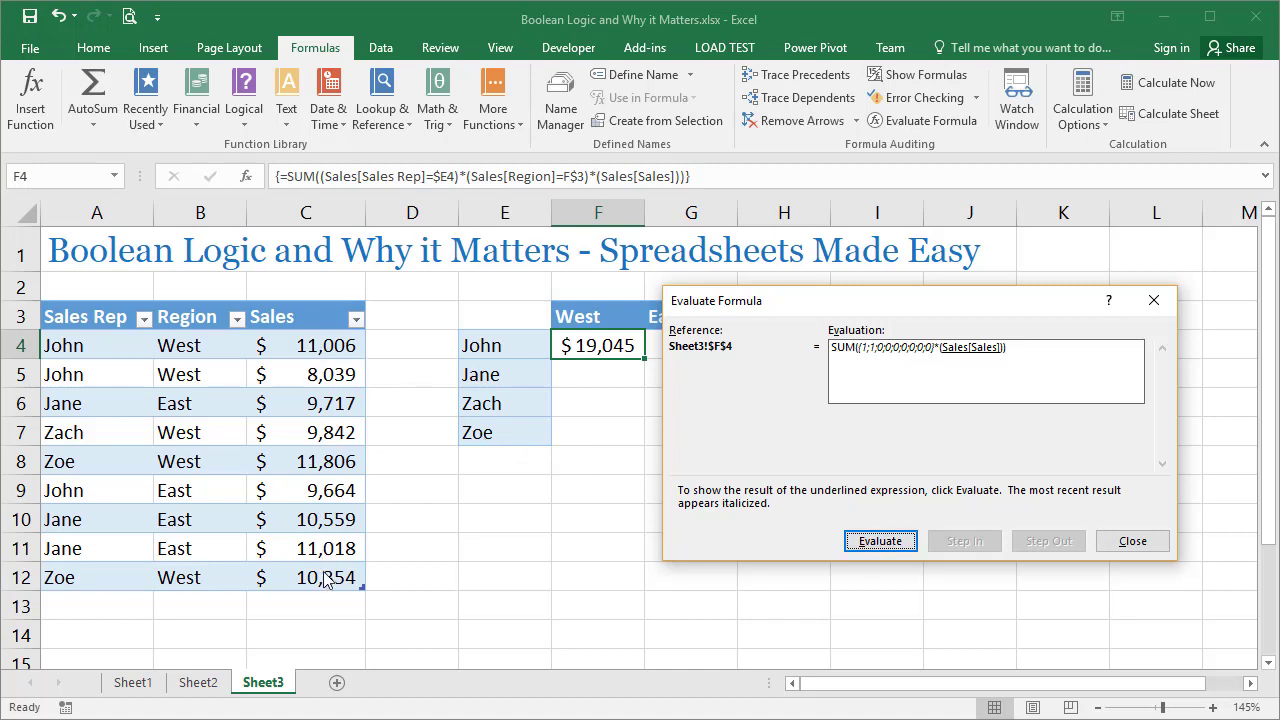
# - Evaluate the Sales values, multiply them by the ones and zeros, and sum to $19,045
pyautogui.click(872, 541)
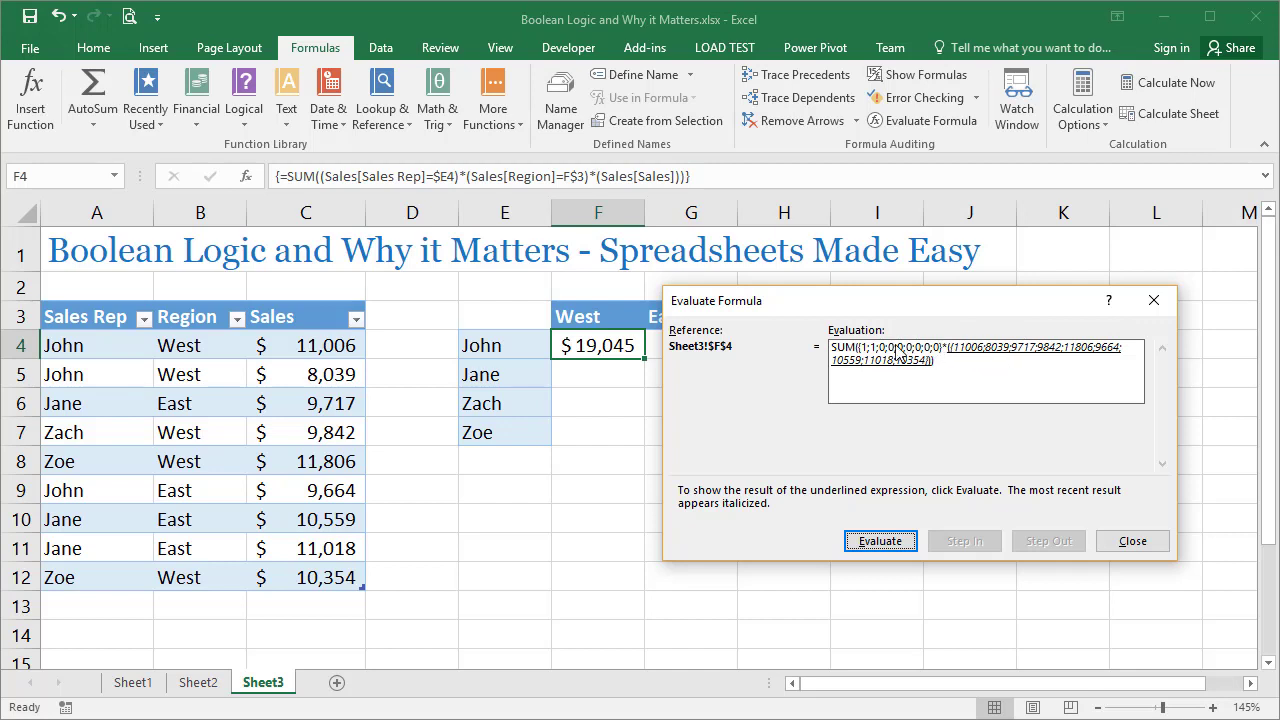
pyautogui.click(874, 543)
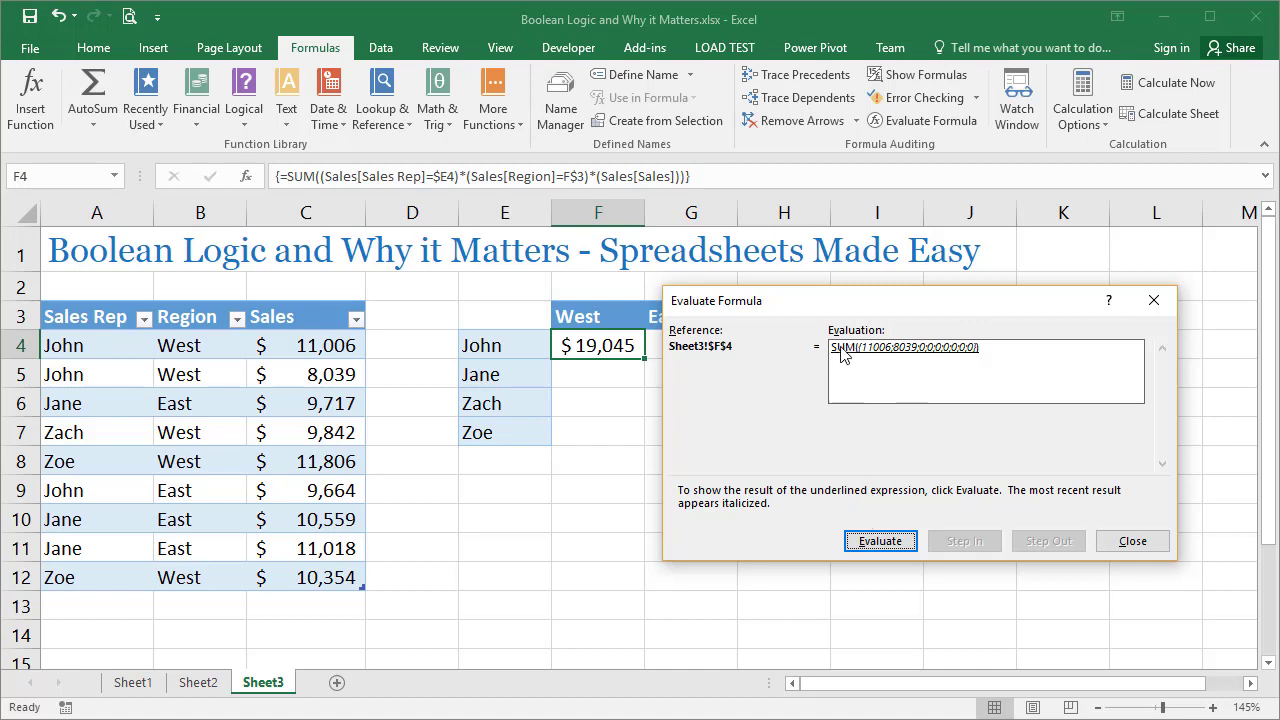
pyautogui.click(886, 543)
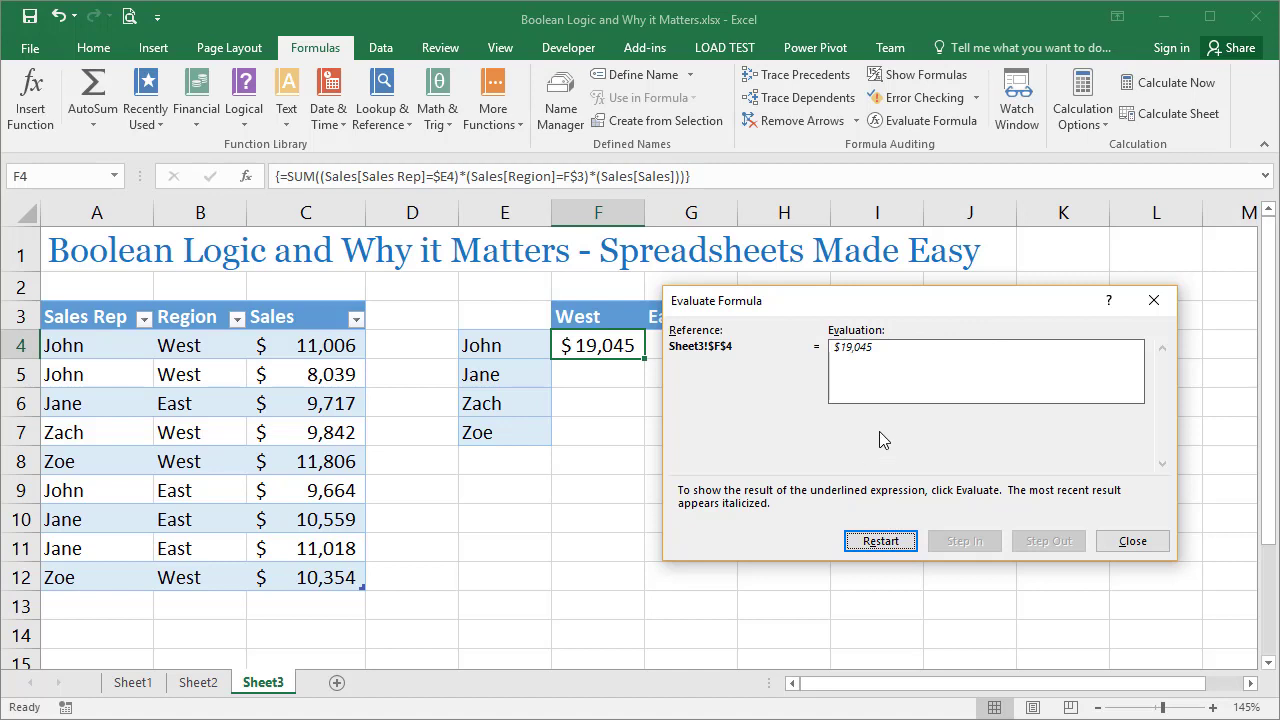
pyautogui.click(1114, 545)
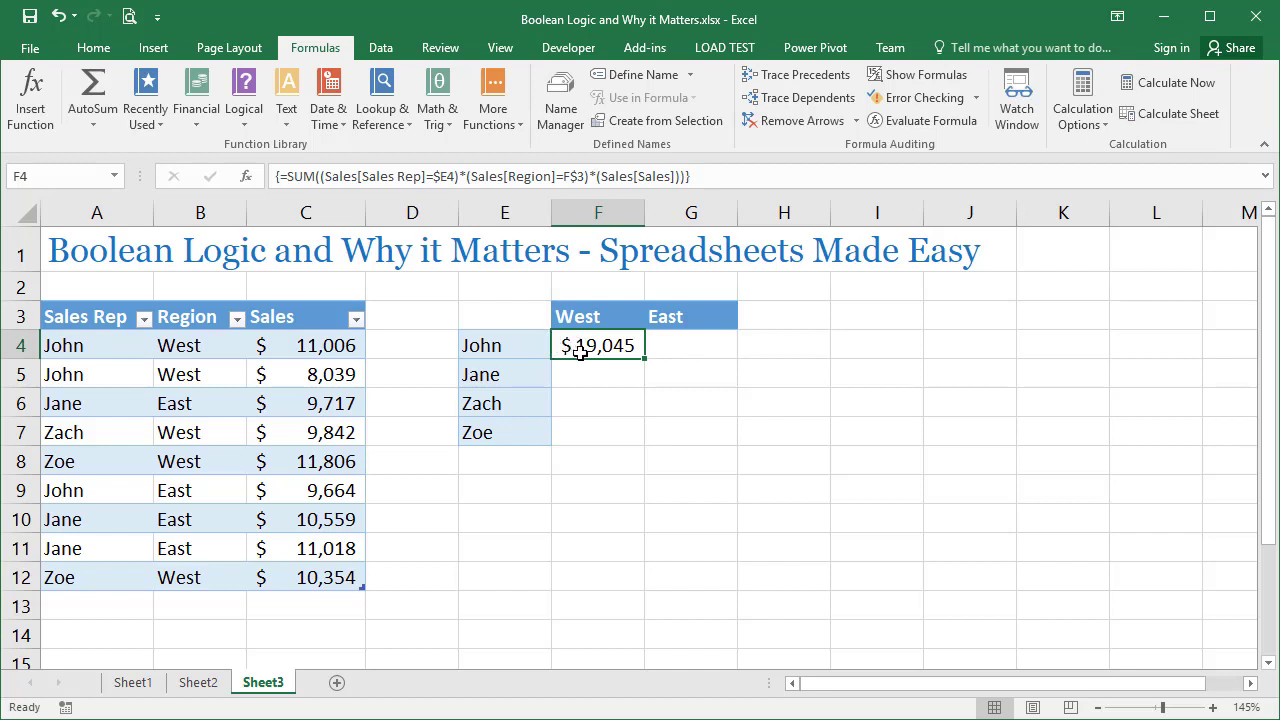
# - Drag F4's fill handle down to F7 to copy the array formula for the other reps
pyautogui.moveTo(645, 358); pyautogui.dragTo(738, 447)
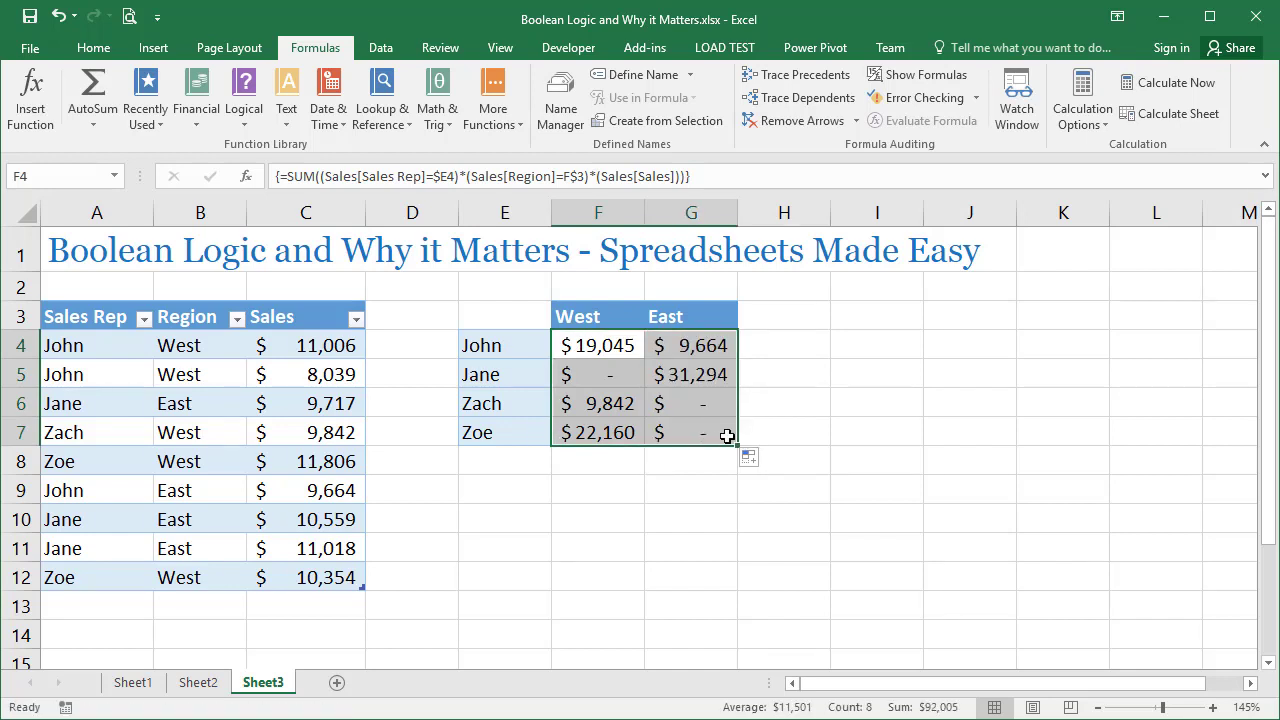